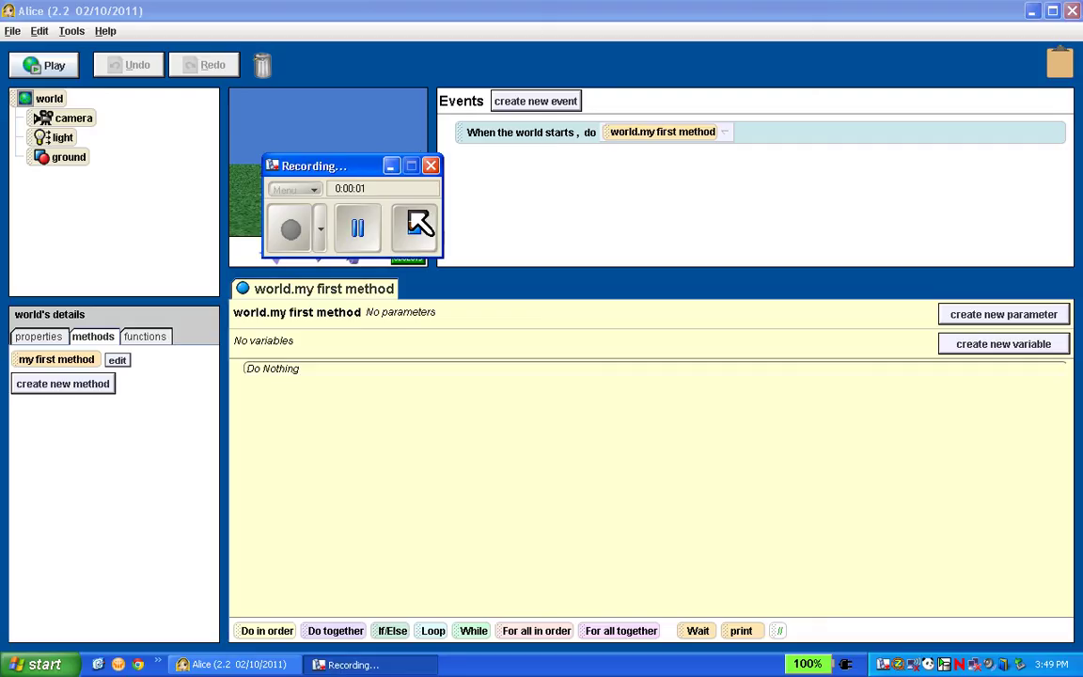
# Create a new Alice world from the snow template through File > New World
pyautogui.click(391, 166)
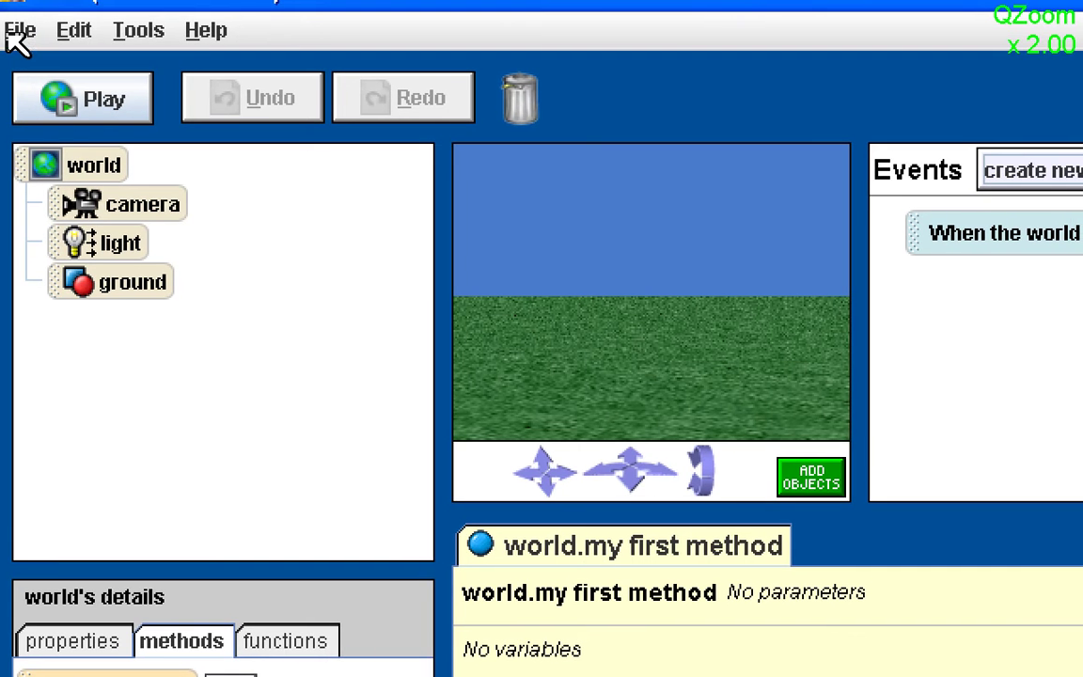
pyautogui.click(16, 34)
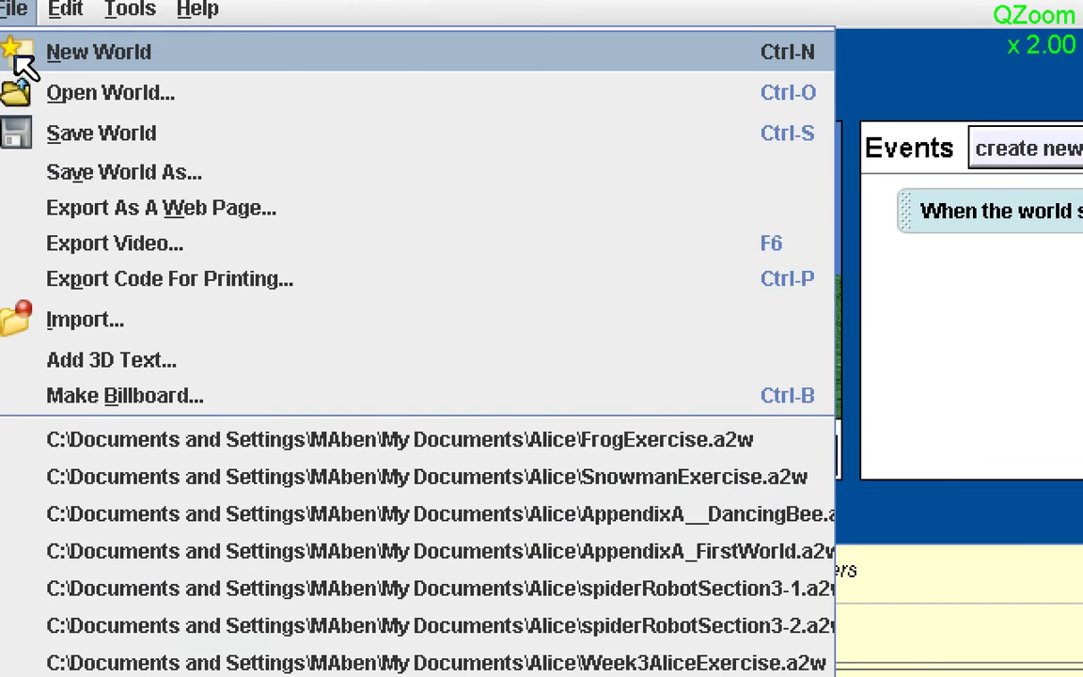
pyautogui.click(17, 56)
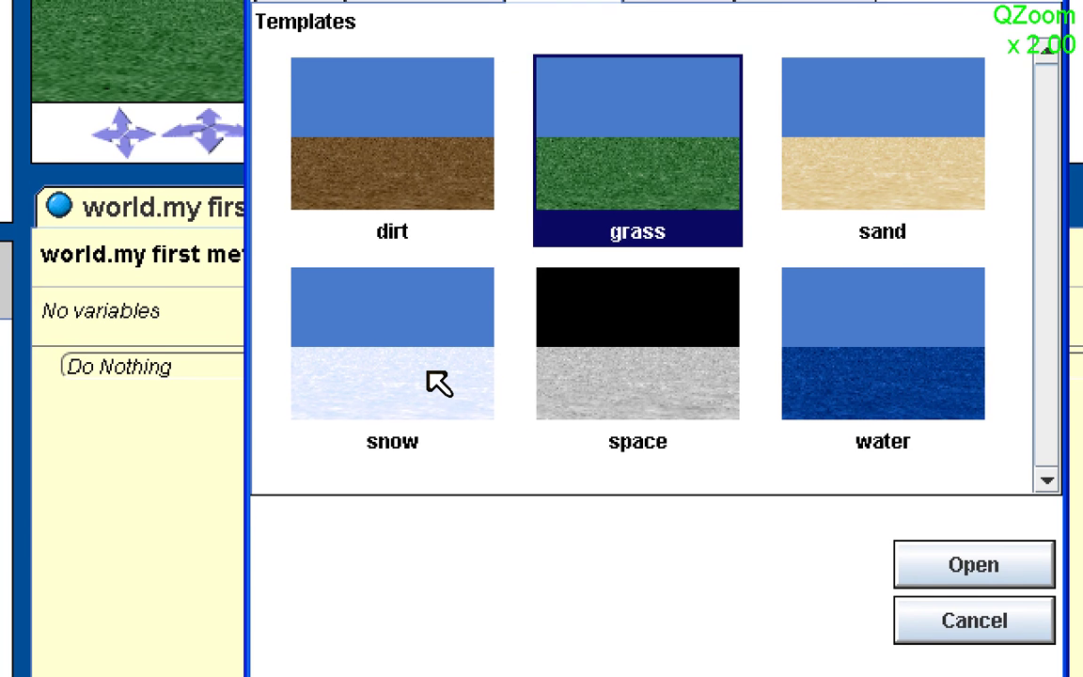
pyautogui.click(461, 402)
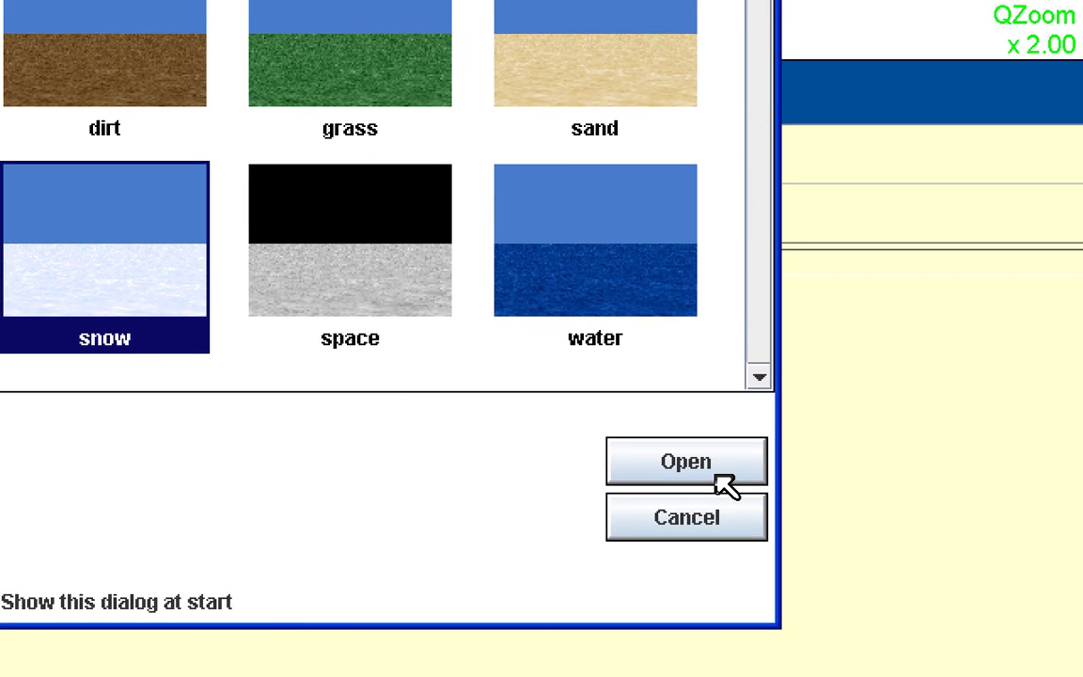
pyautogui.click(716, 474)
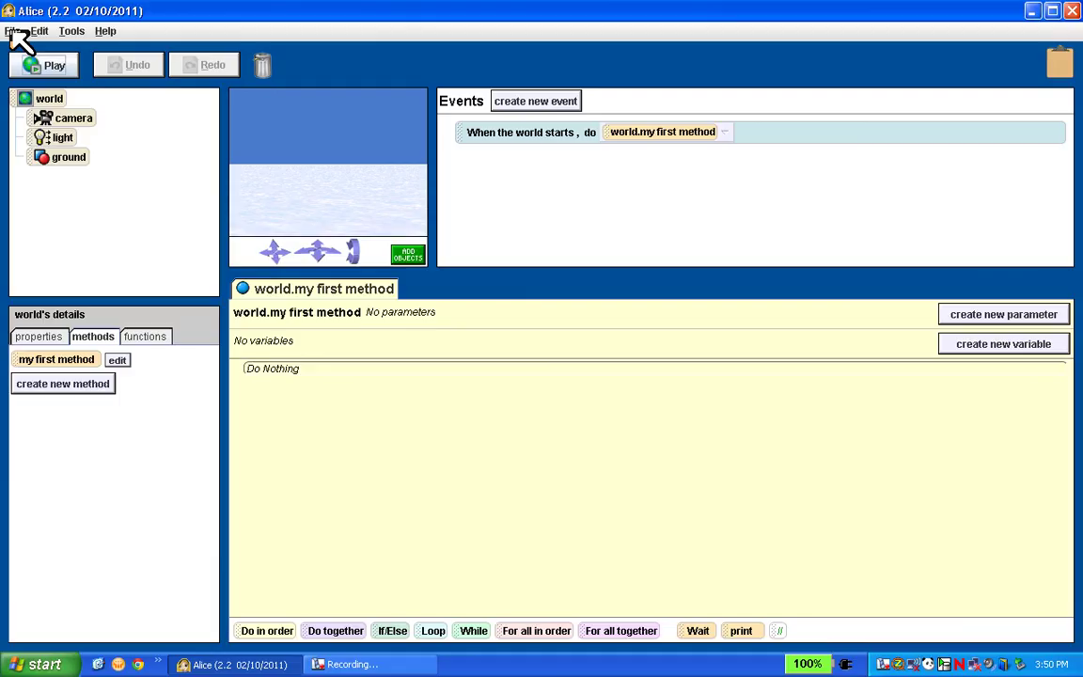
# Save the world as SnowmanExercise in My Documents\Alice, replacing the old name FrogExercise
pyautogui.click(16, 32)
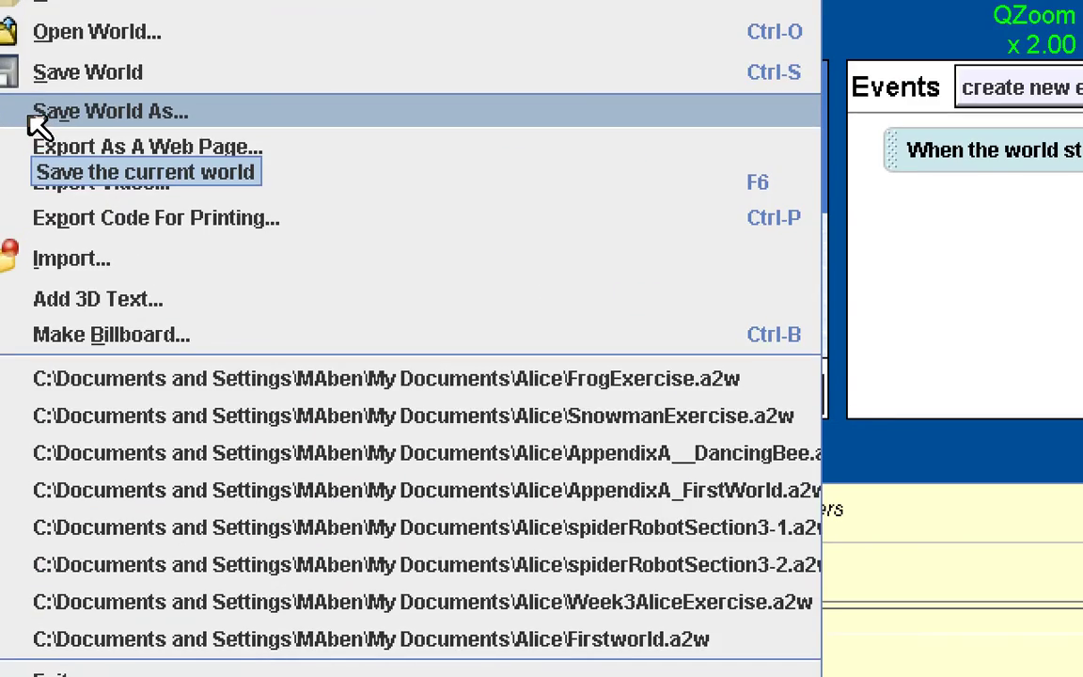
pyautogui.click(37, 115)
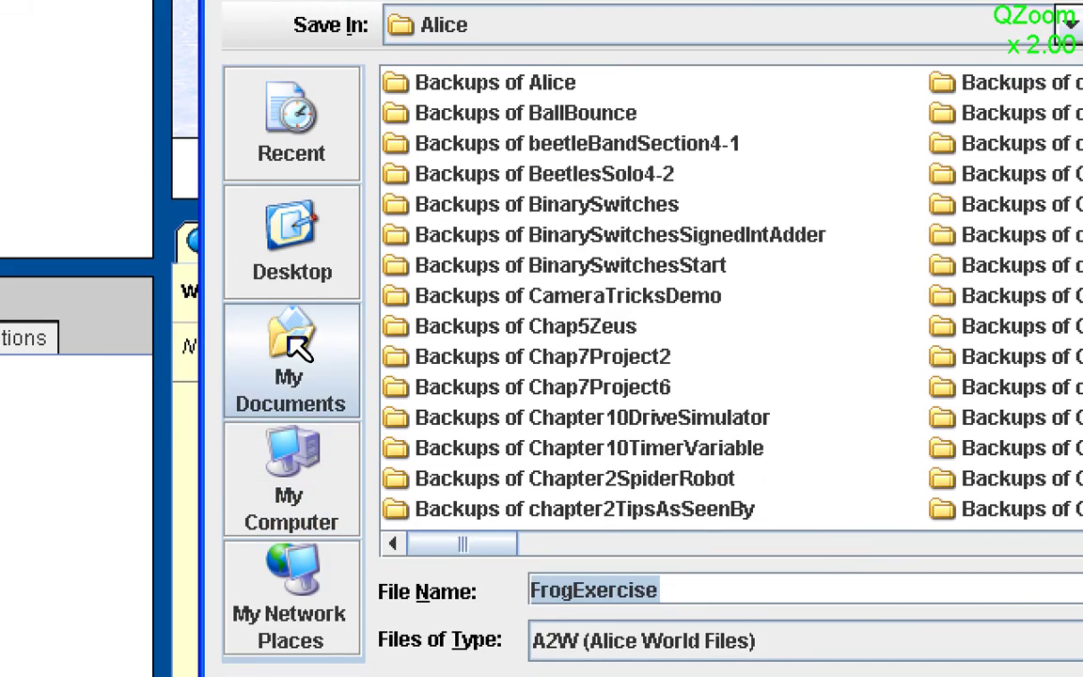
pyautogui.click(188, 487)
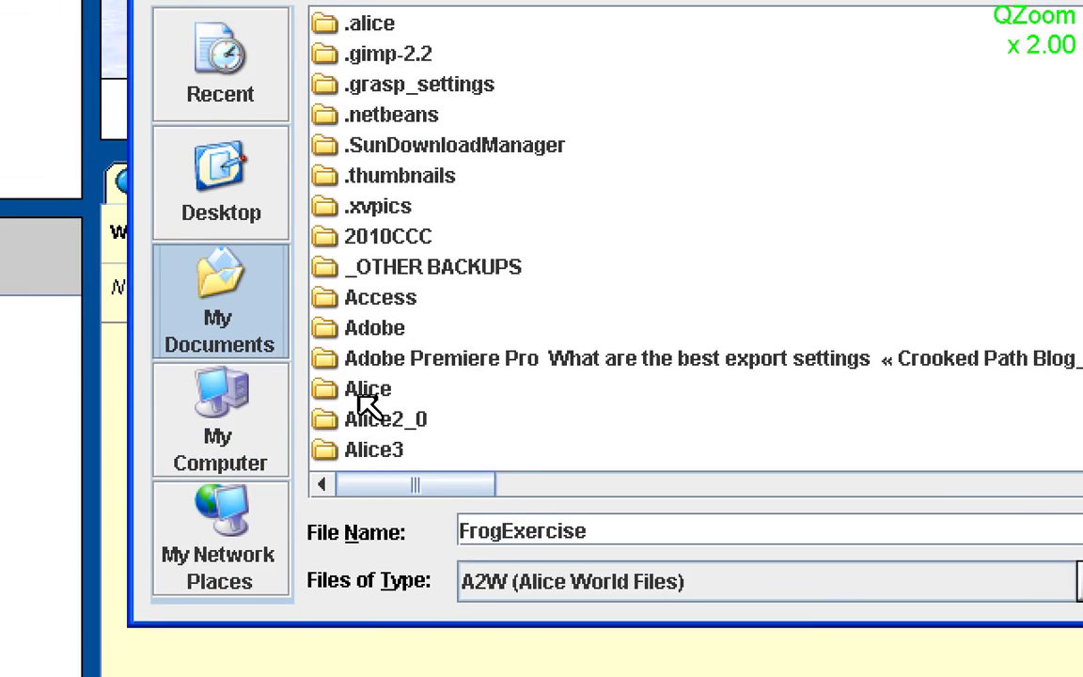
pyautogui.doubleClick(362, 393)
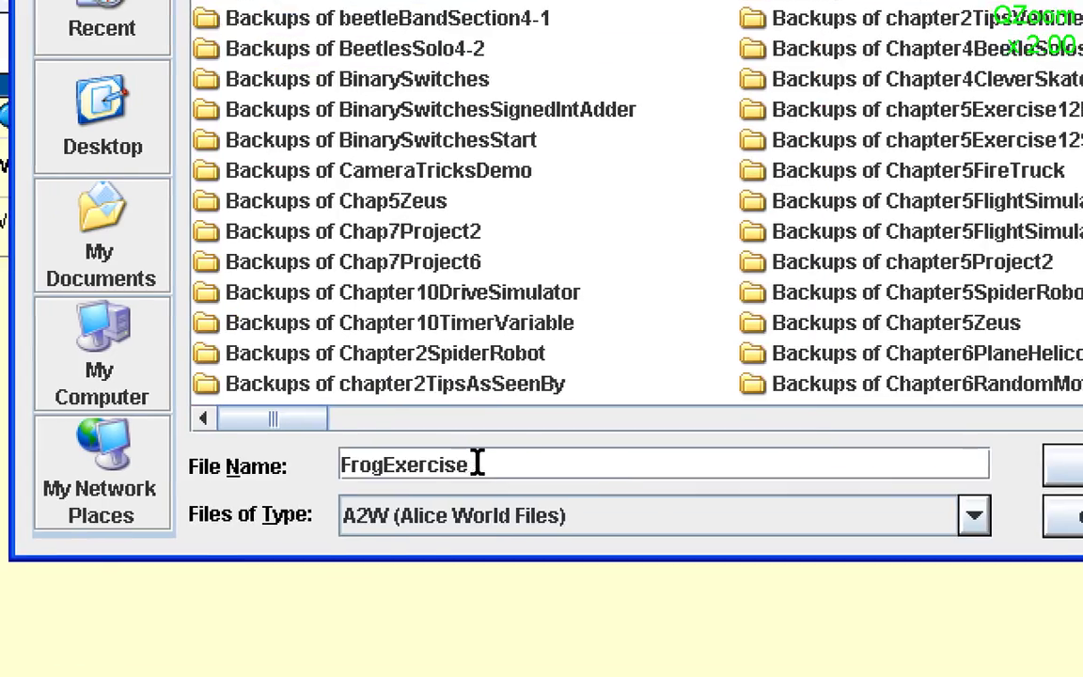
pyautogui.moveTo(478, 465); pyautogui.dragTo(351, 466)
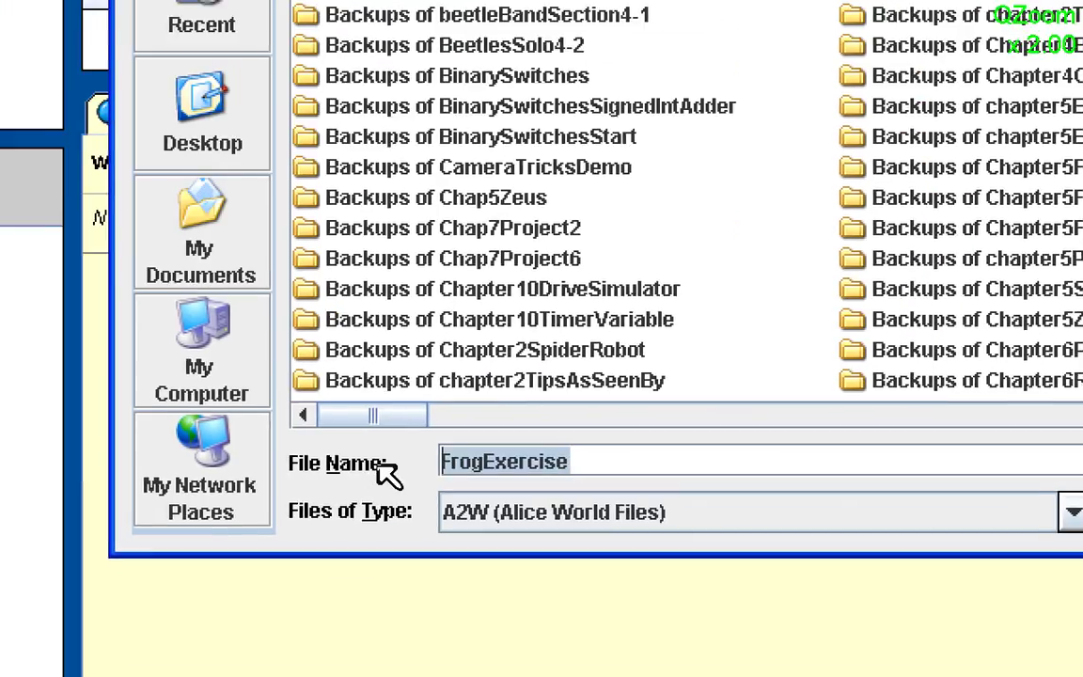
pyautogui.write('Snowman')
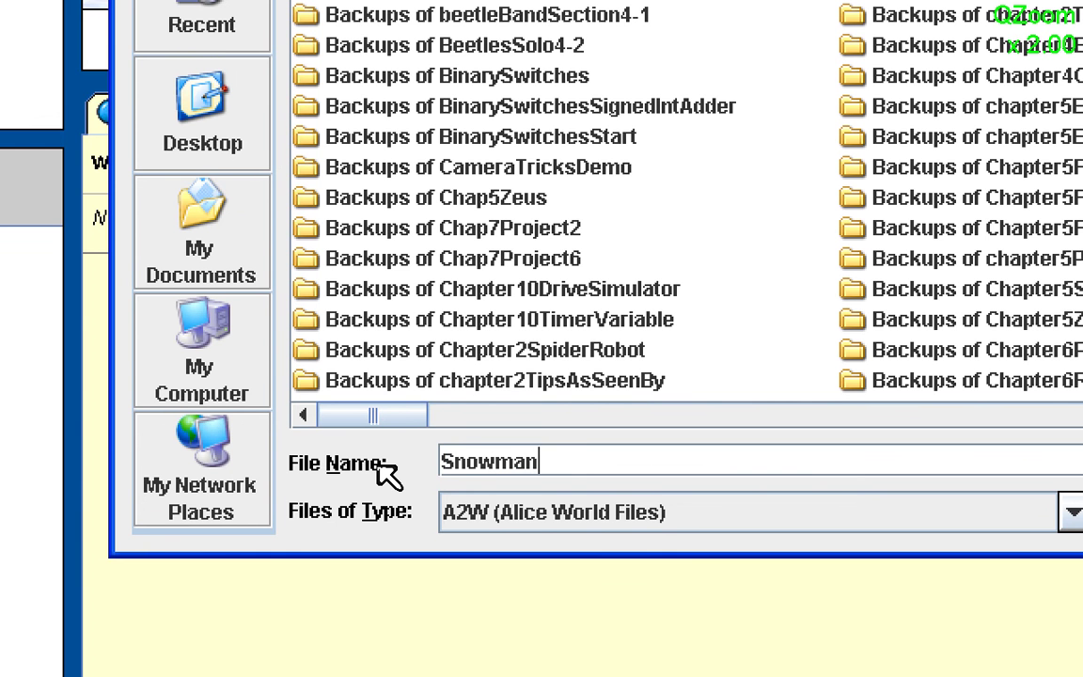
pyautogui.write('Exercise')
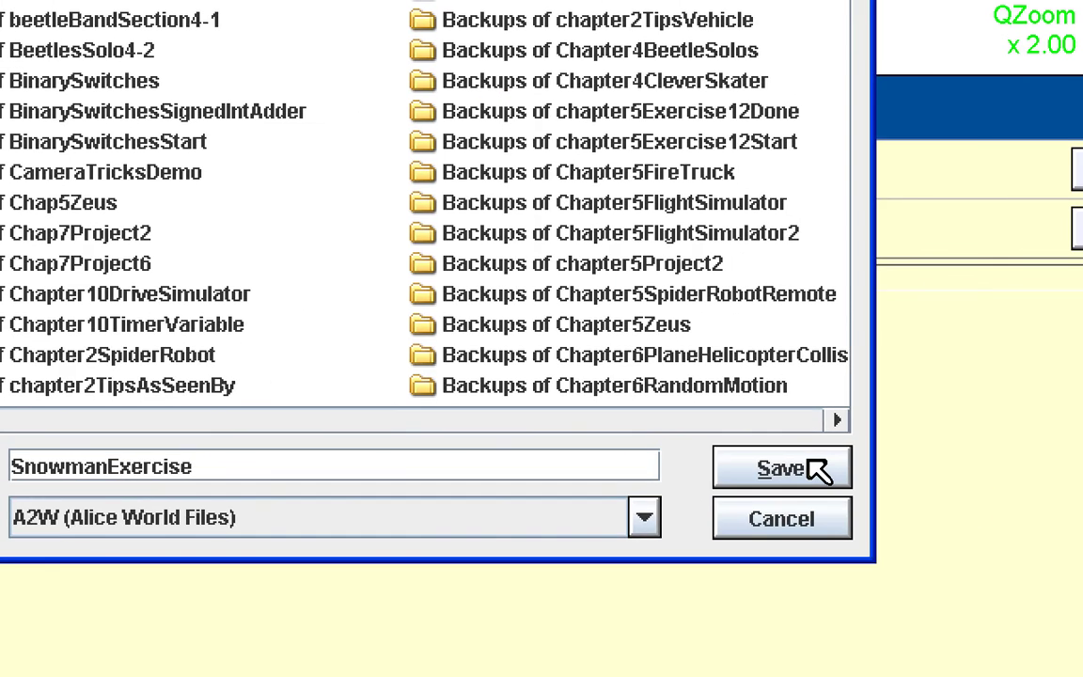
pyautogui.click(781, 468)
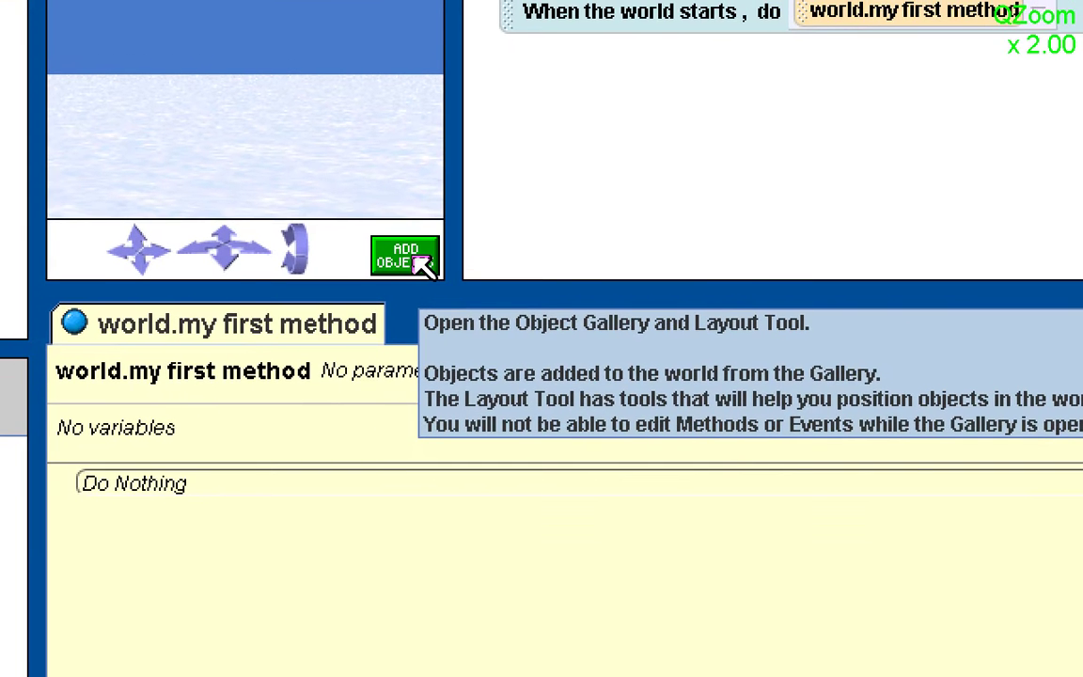
# Open the Local Gallery's People folder and scroll to the Snowman and SnowWoman classes
pyautogui.click(422, 264)
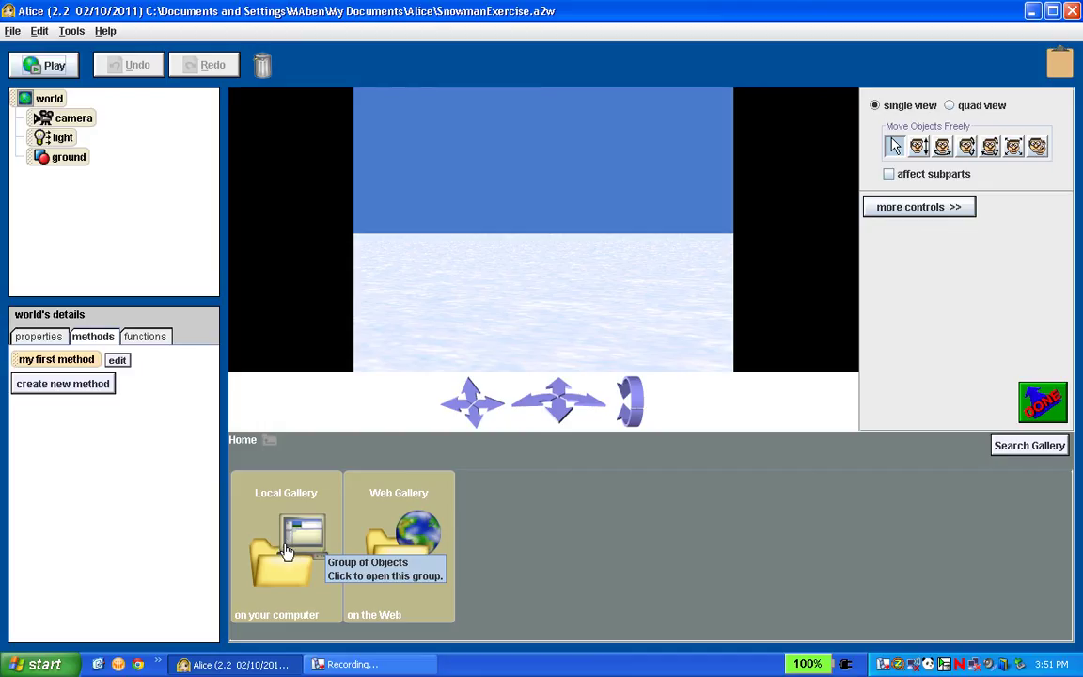
pyautogui.click(287, 550)
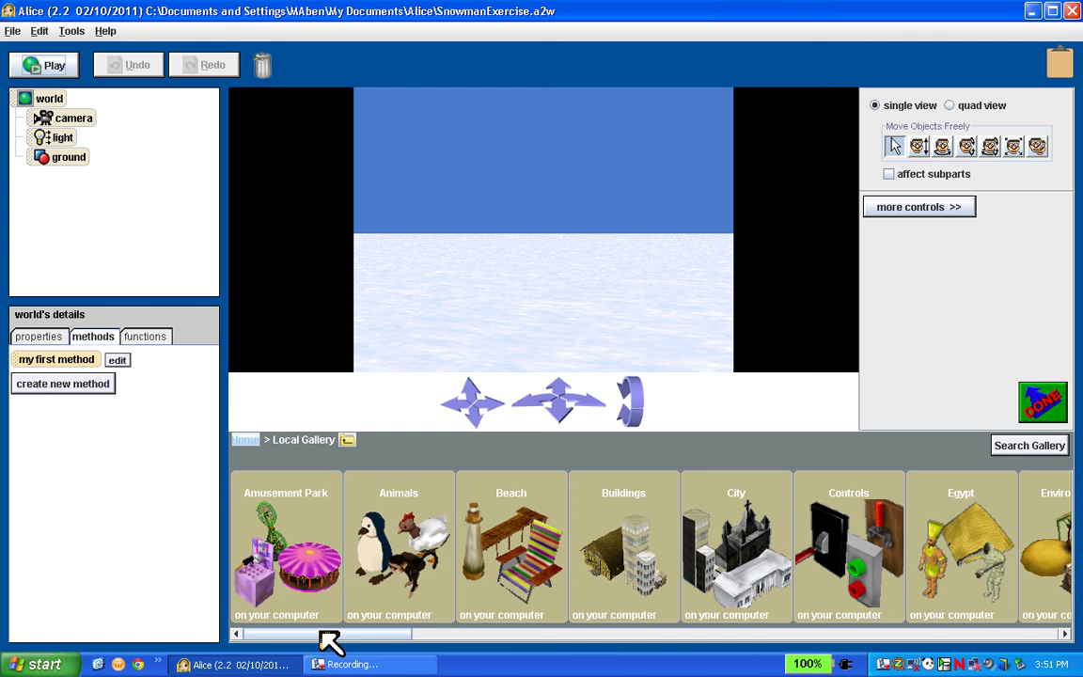
pyautogui.moveTo(322, 633); pyautogui.dragTo(806, 633)
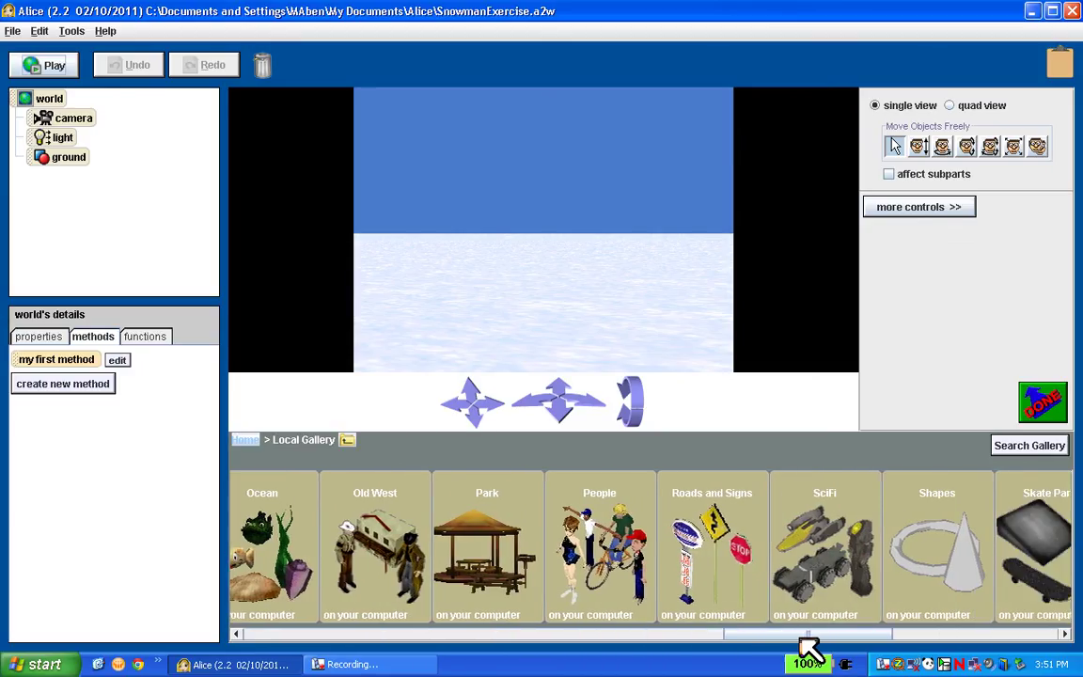
pyautogui.click(613, 578)
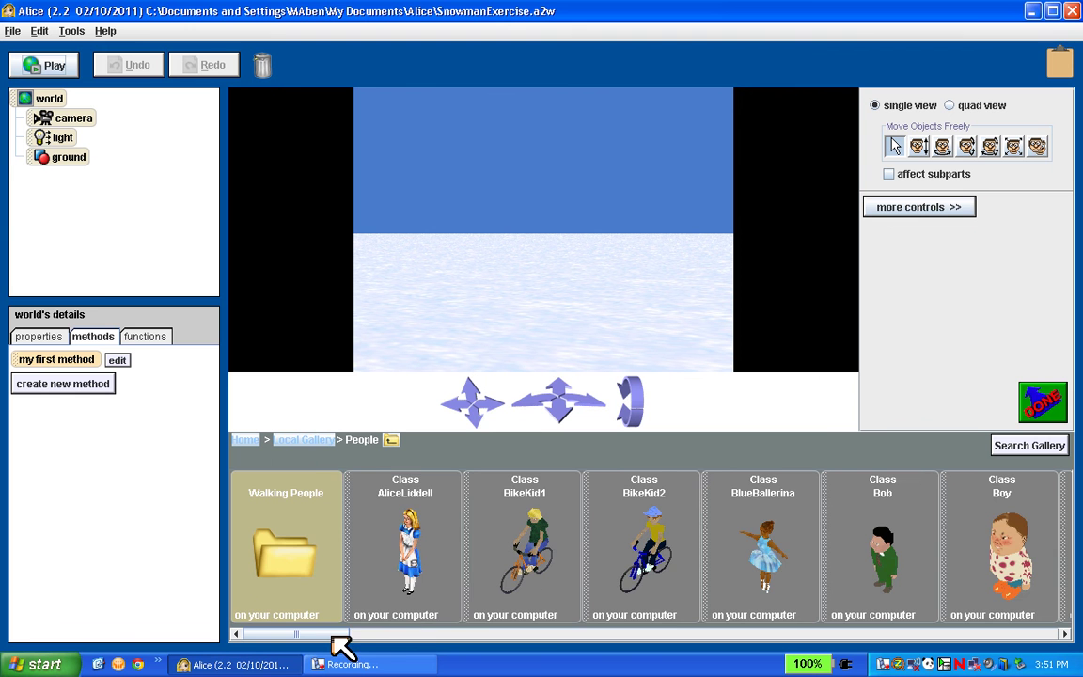
pyautogui.moveTo(334, 636); pyautogui.dragTo(858, 632)
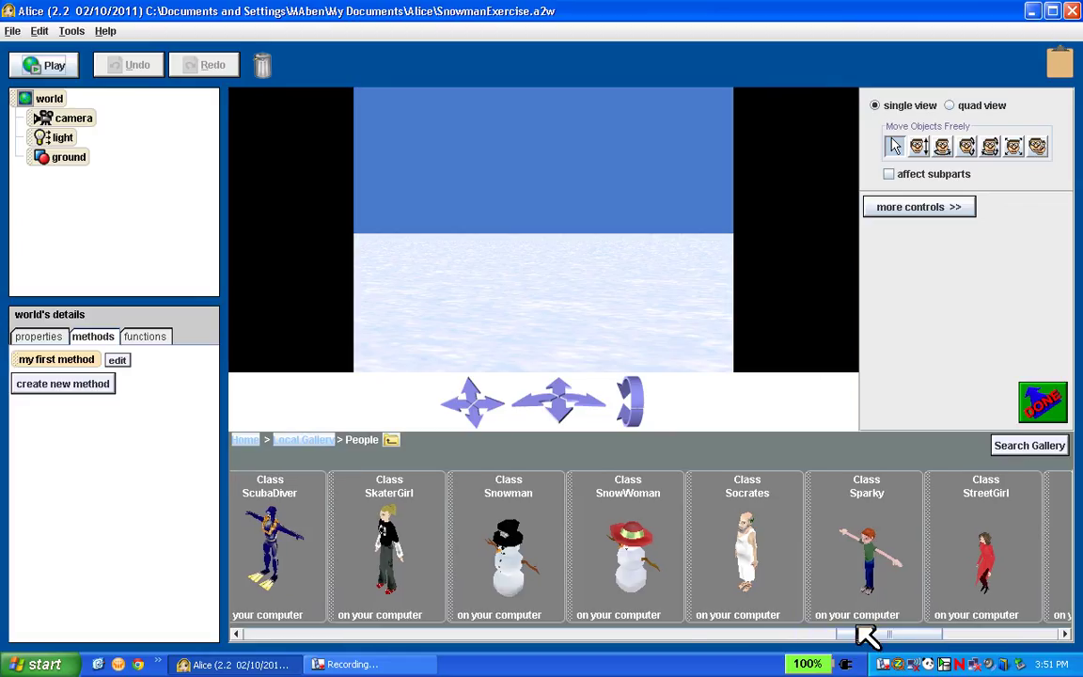
# Add one Snowman instance, then drag a second Snowman onto the snow at right
pyautogui.click(516, 598)
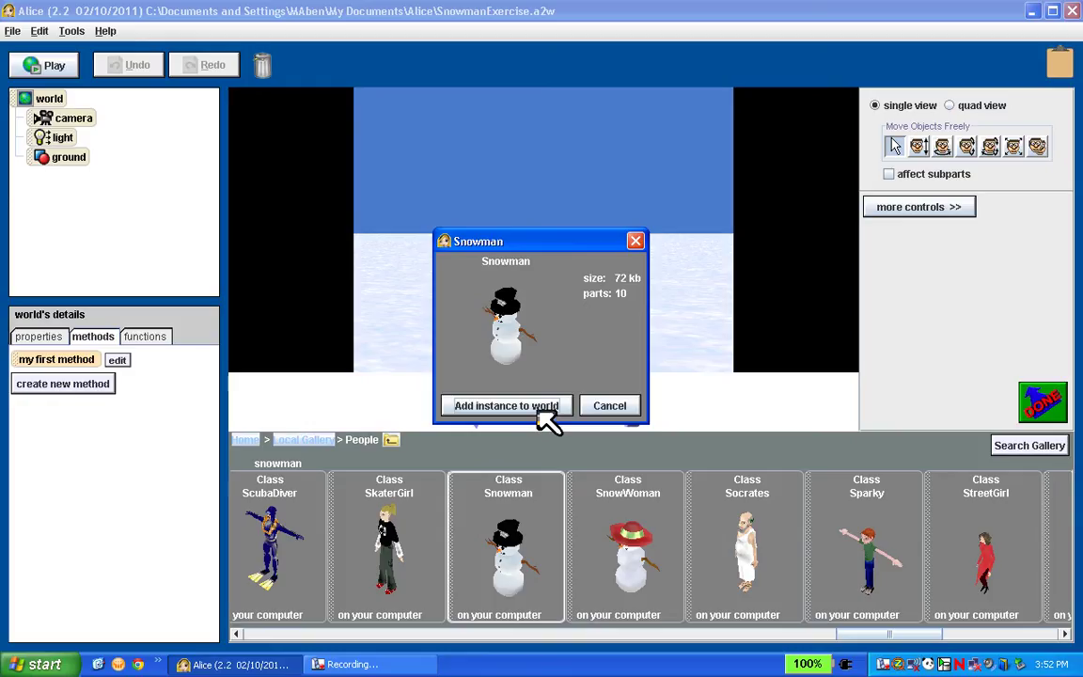
pyautogui.click(538, 414)
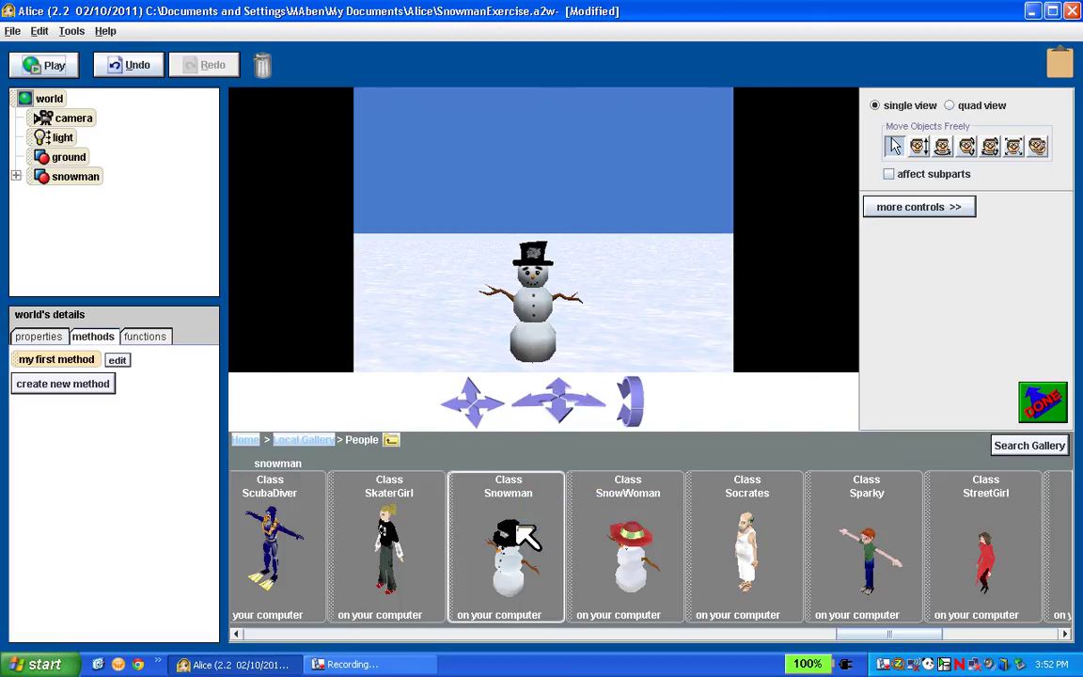
pyautogui.moveTo(519, 529); pyautogui.dragTo(639, 362)
pyautogui.moveTo(640, 363); pyautogui.dragTo(642, 365)
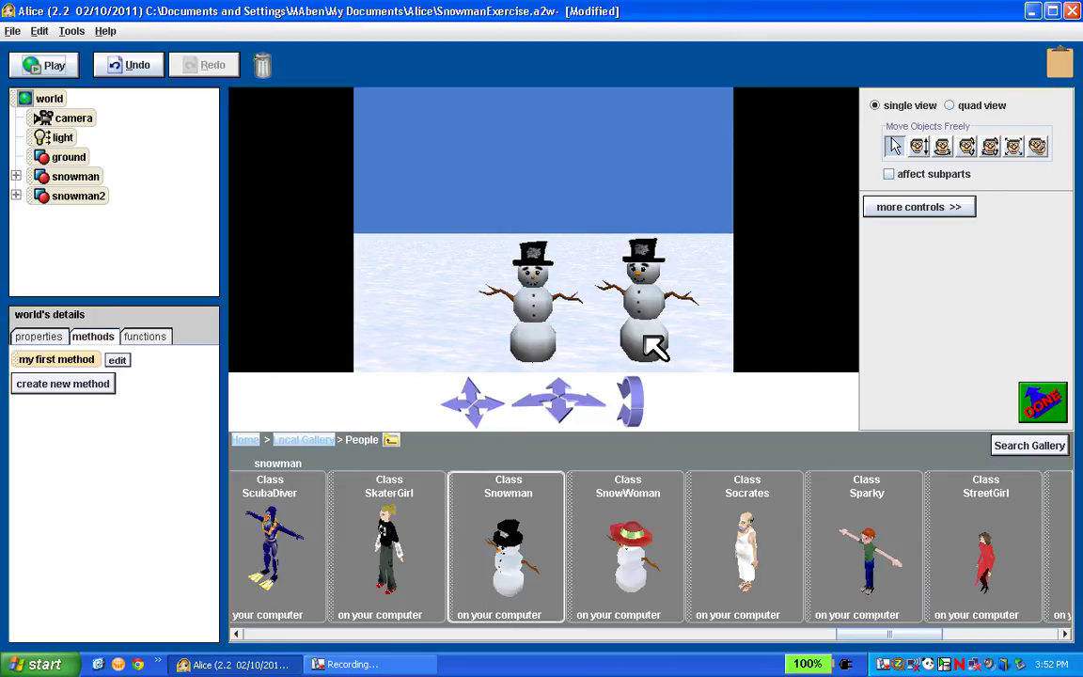
# Select snowman2 and drag it onto the trash can to delete it from the world
pyautogui.click(645, 344)
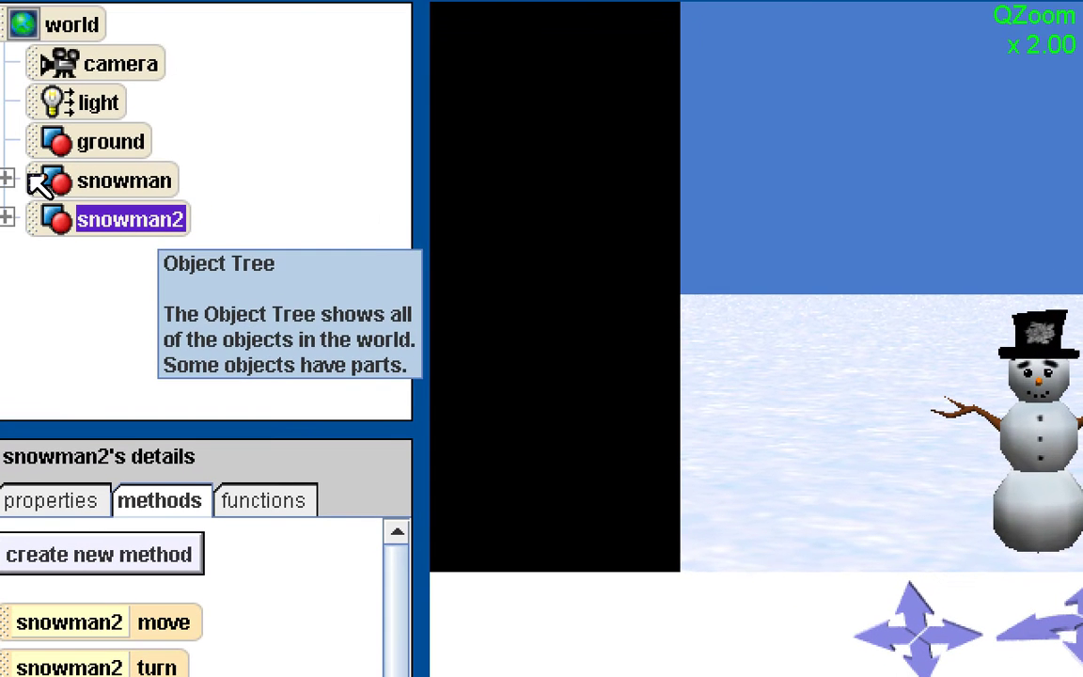
pyautogui.click(4, 161)
pyautogui.click(38, 199)
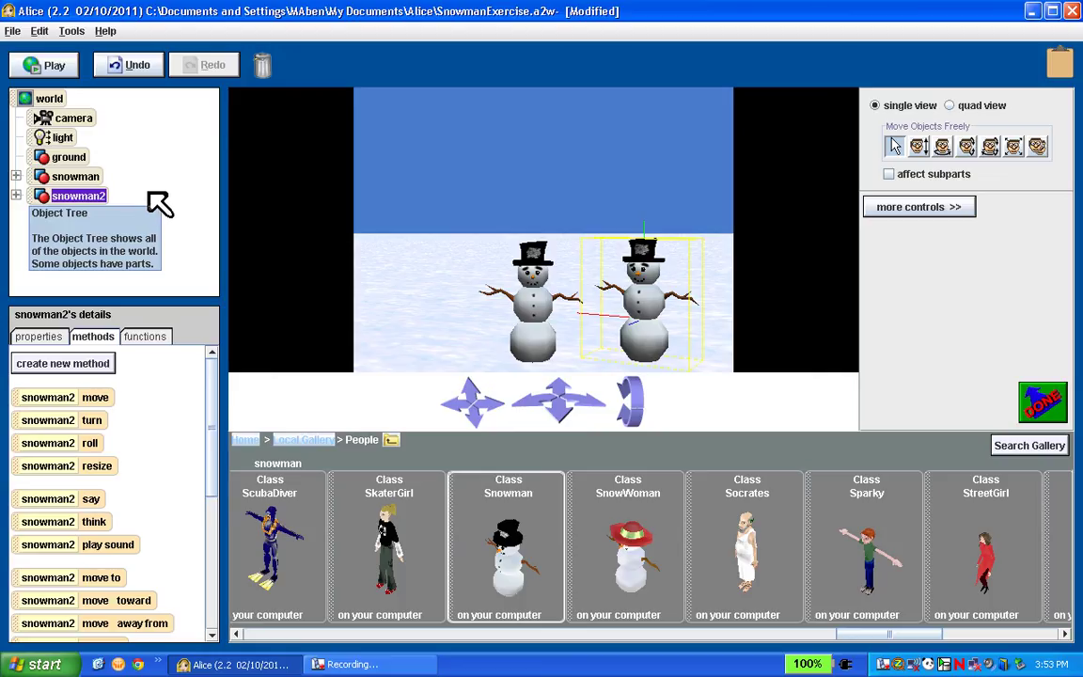
pyautogui.rightClick(44, 206)
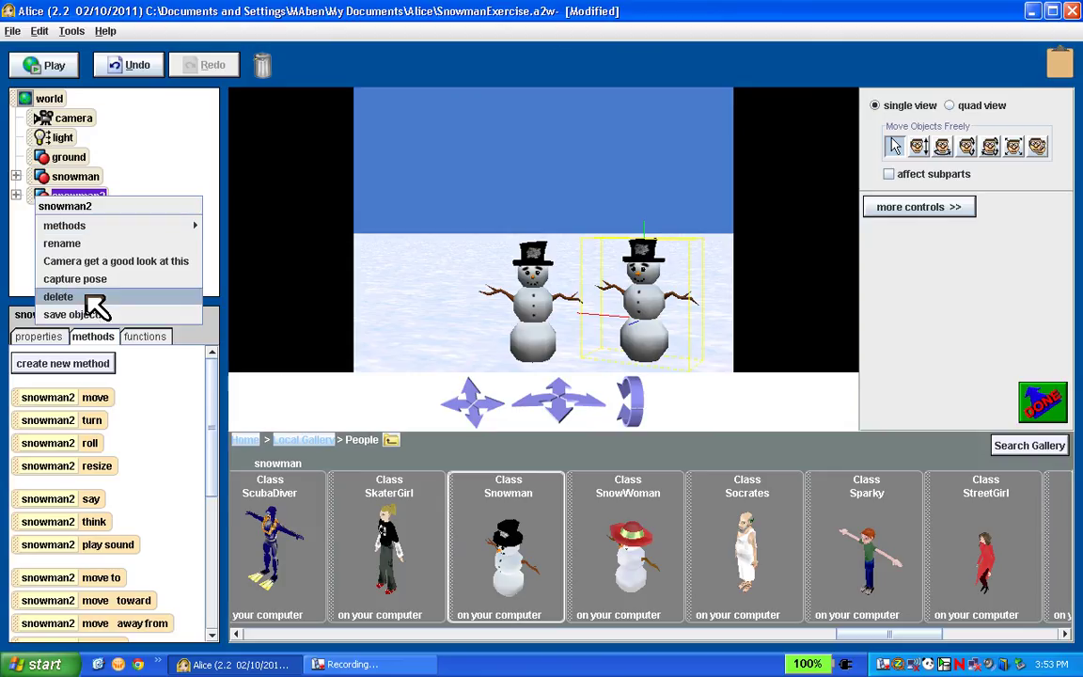
pyautogui.click(644, 309)
pyautogui.moveTo(644, 308); pyautogui.dragTo(395, 268)
pyautogui.moveTo(371, 606); pyautogui.dragTo(252, 52)
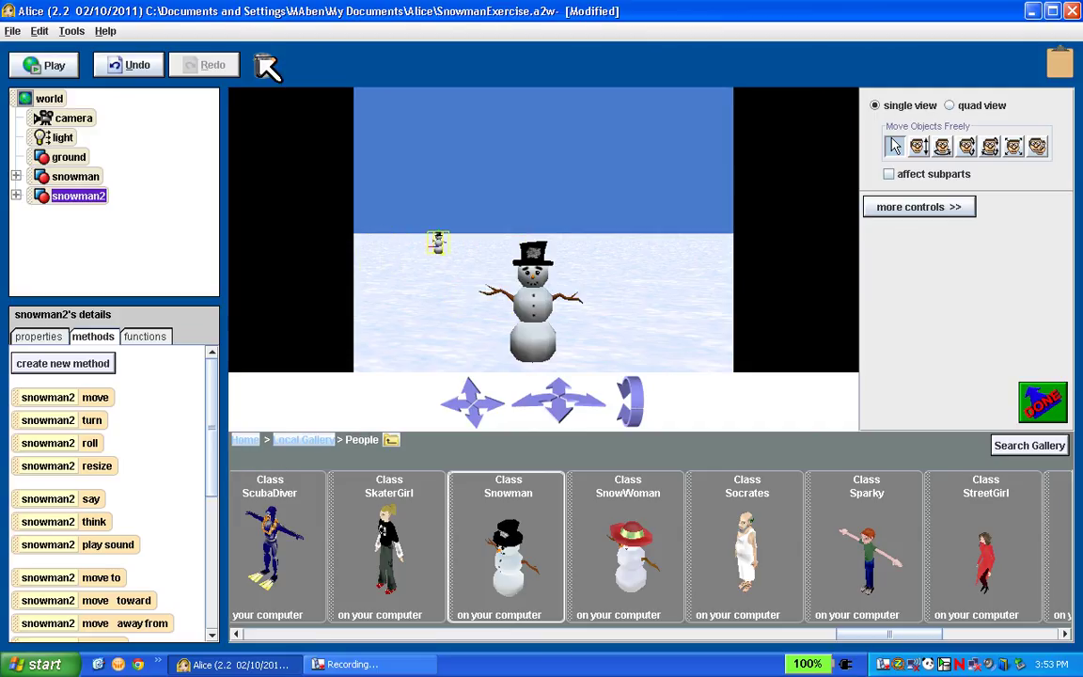
pyautogui.moveTo(266, 70); pyautogui.dragTo(264, 67)
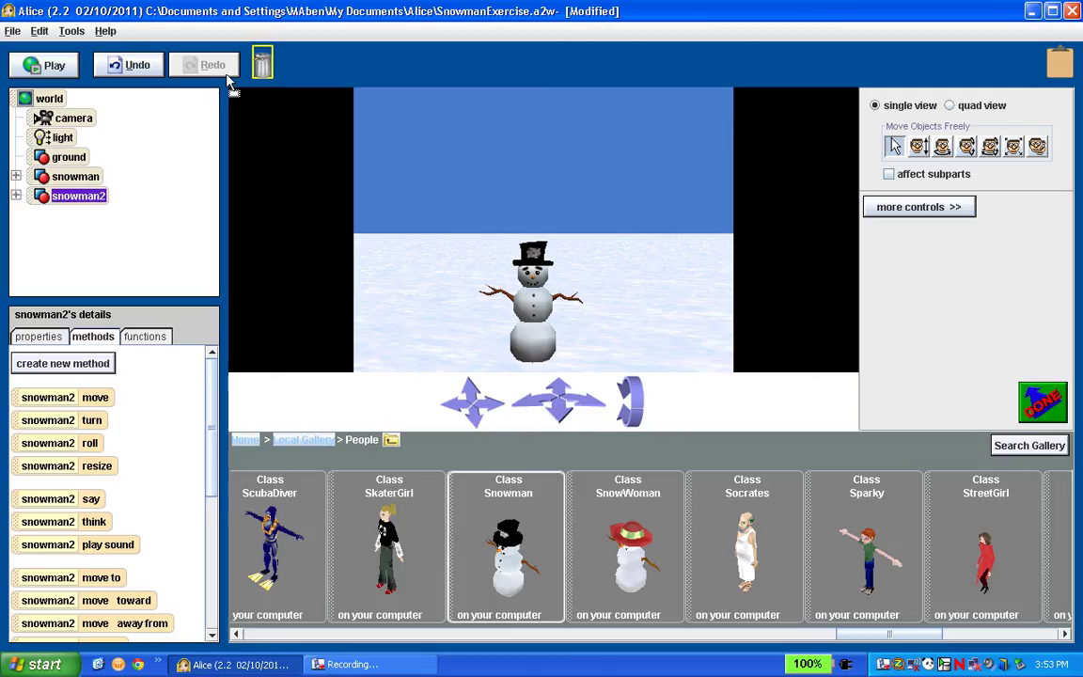
pyautogui.moveTo(265, 66); pyautogui.dragTo(270, 69)
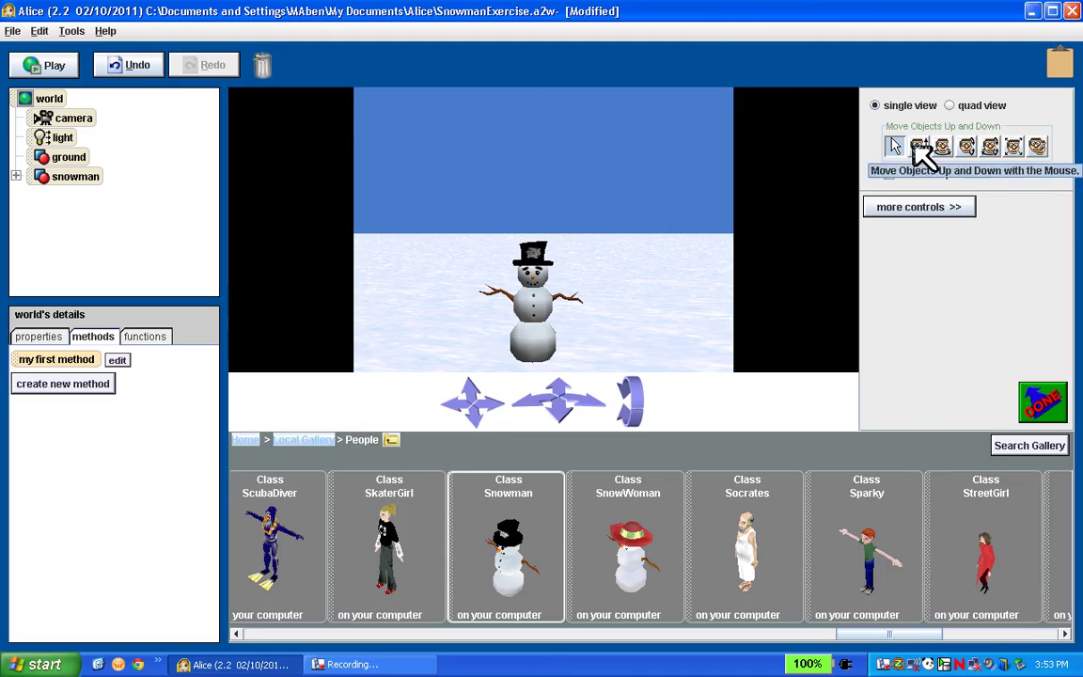
# Raise the snowman, undo the lift, redo the copy's removal, and pick the left-right turn tool
pyautogui.click(799, 146)
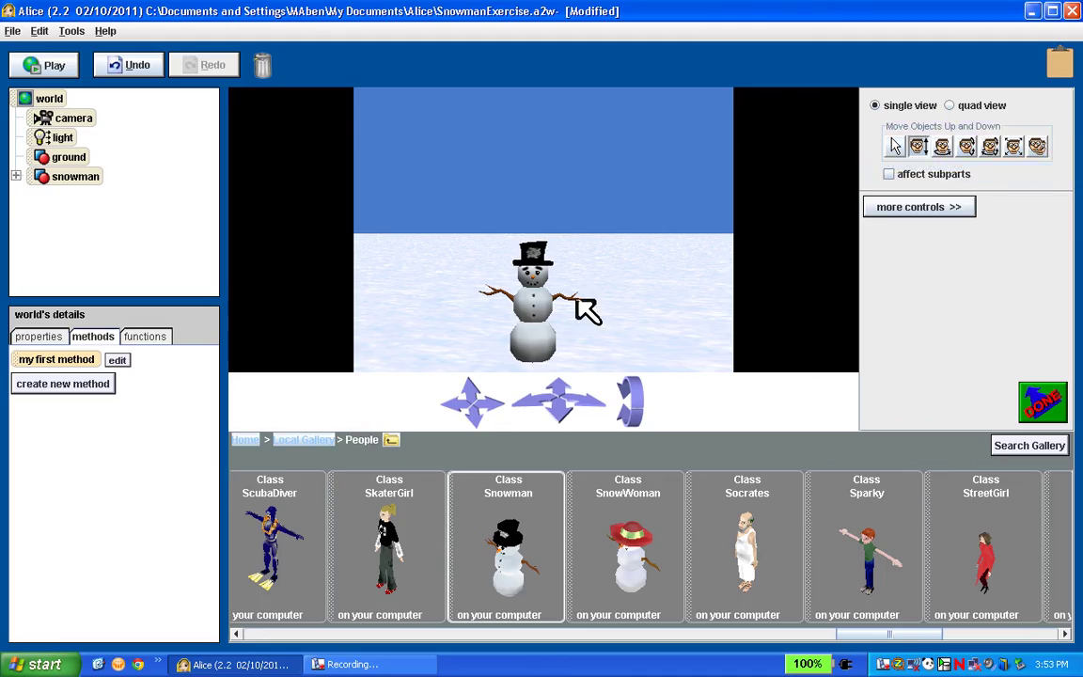
pyautogui.moveTo(555, 314); pyautogui.dragTo(556, 250)
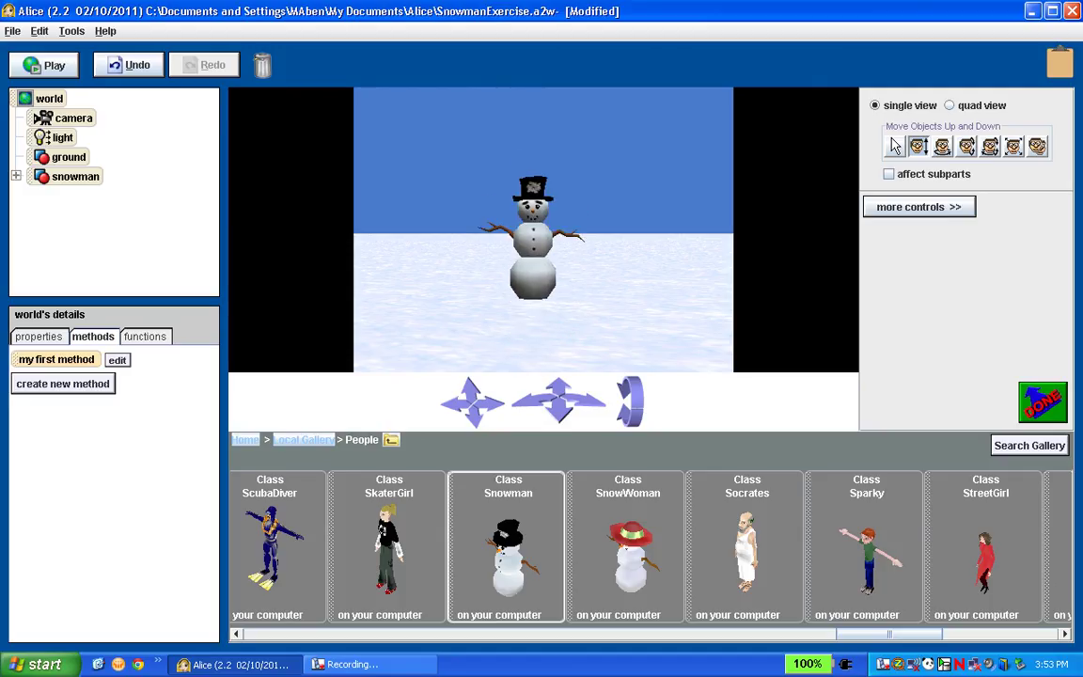
pyautogui.click(145, 74)
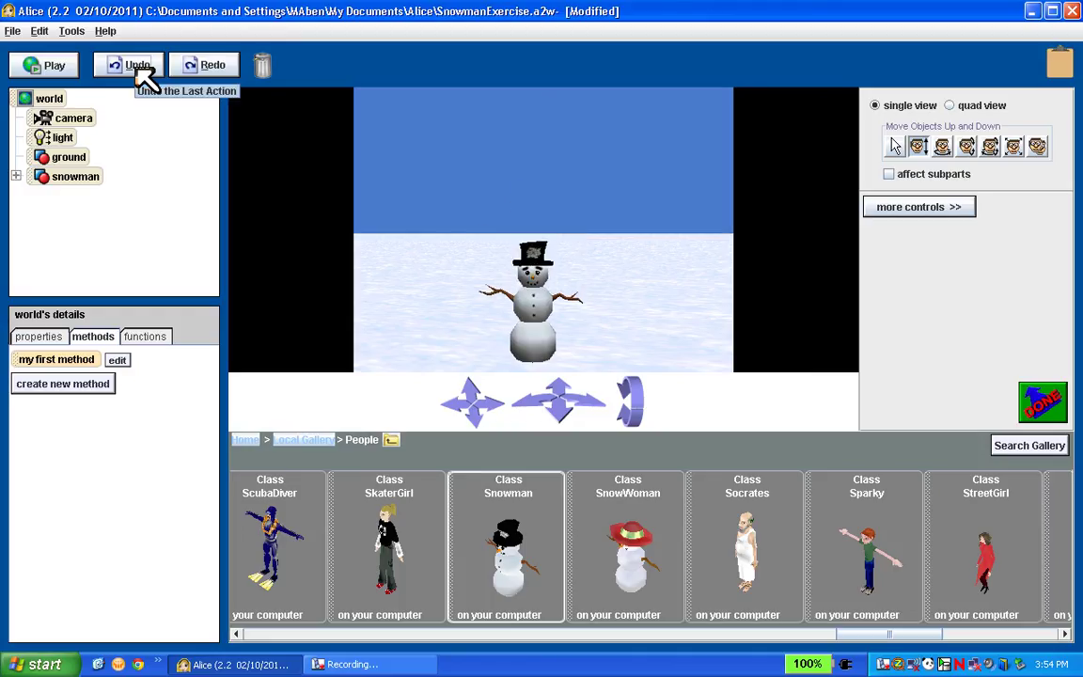
pyautogui.click(143, 73)
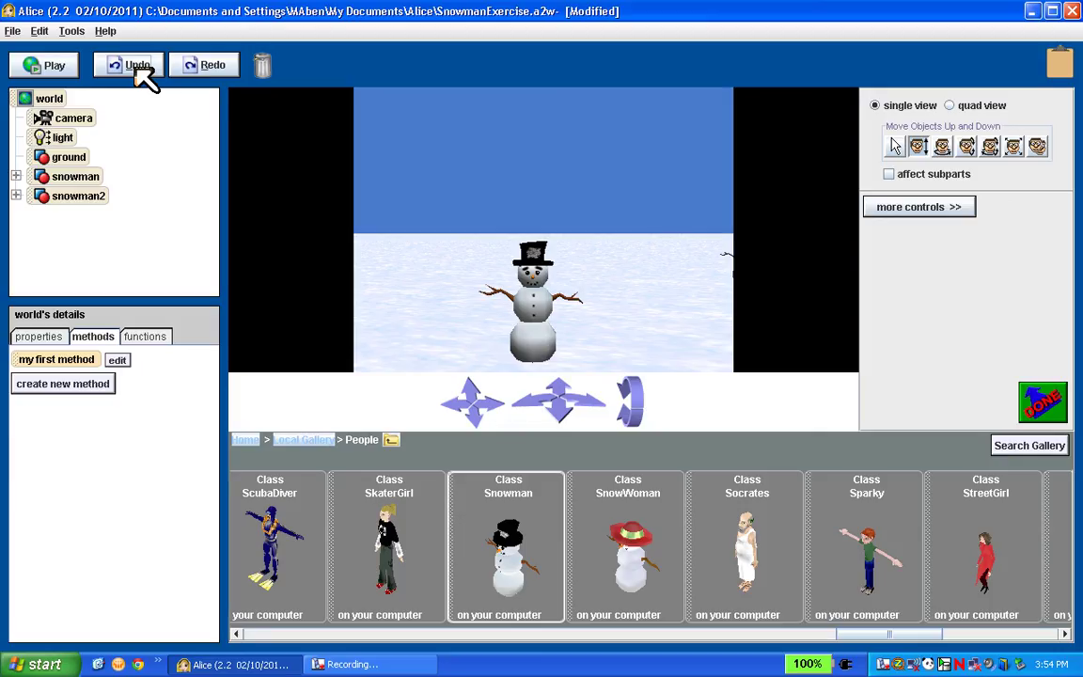
pyautogui.click(195, 70)
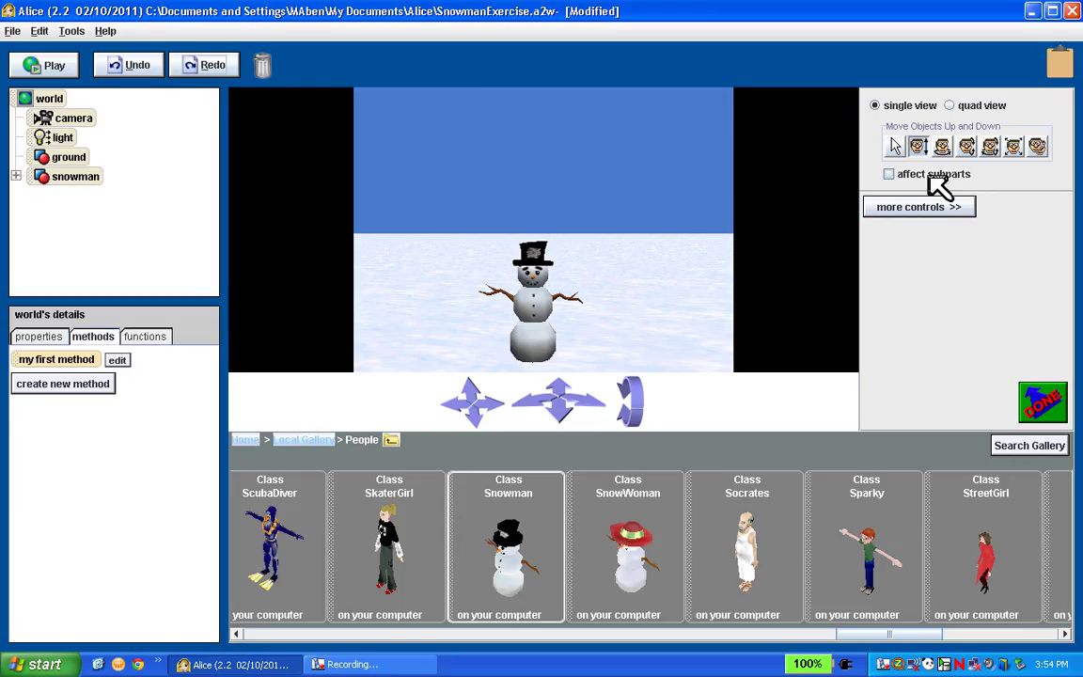
pyautogui.click(943, 148)
# Turn the snowman around, tip it forward, and tumble it upright, then undo the last tumble
pyautogui.moveTo(558, 355); pyautogui.dragTo(451, 355)
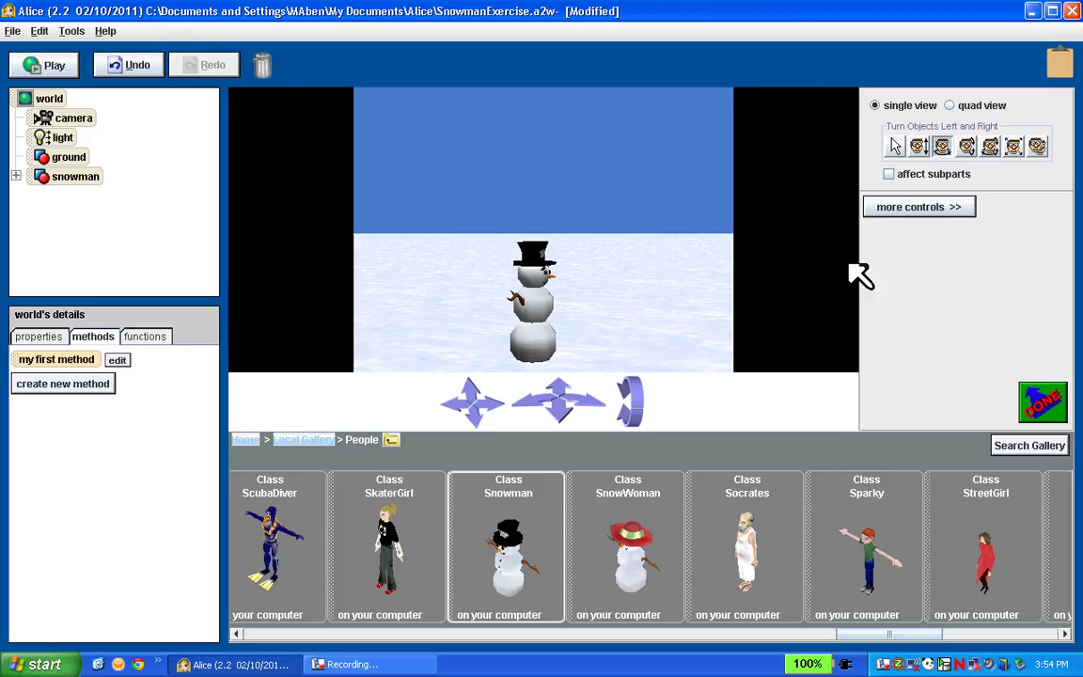
pyautogui.click(965, 148)
pyautogui.moveTo(533, 303); pyautogui.dragTo(700, 289)
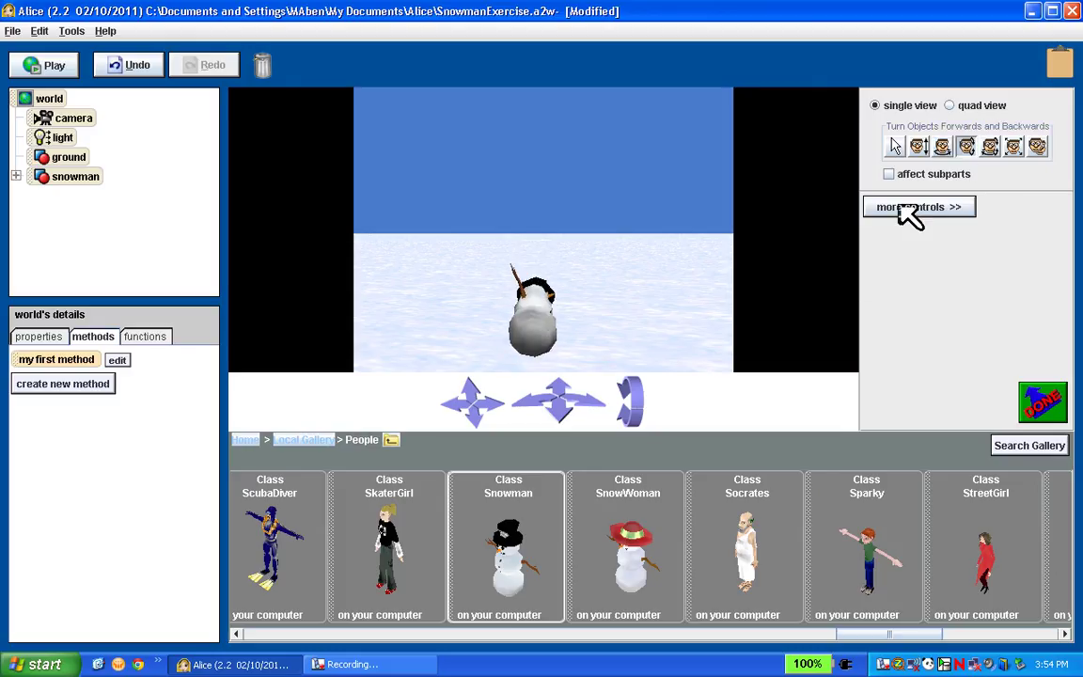
pyautogui.click(992, 148)
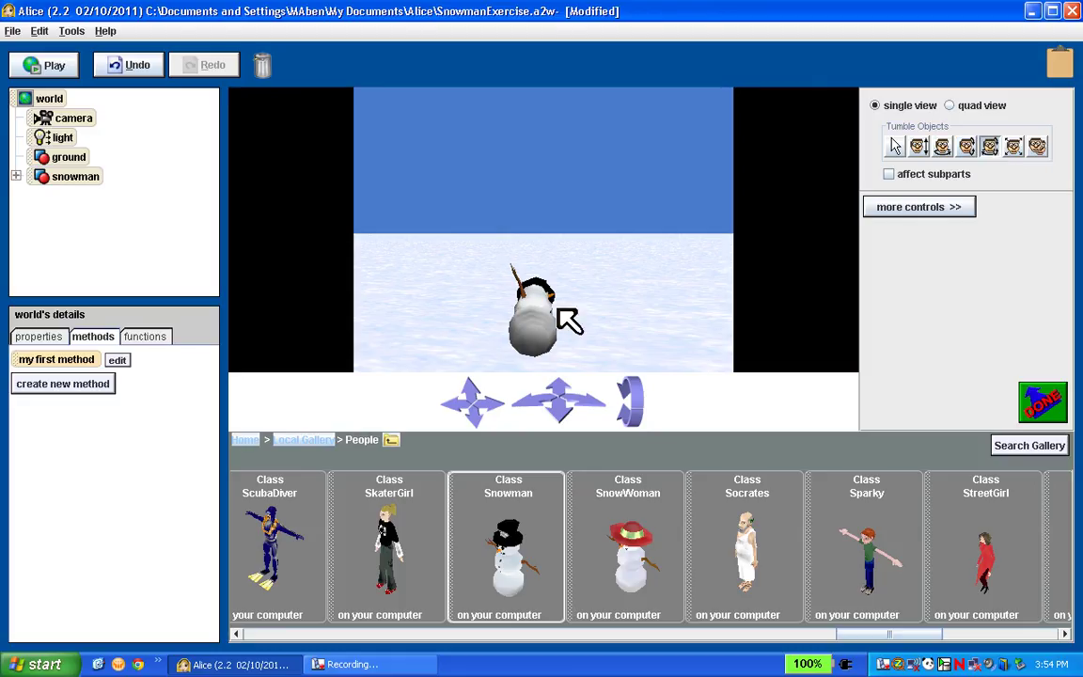
pyautogui.moveTo(489, 299); pyautogui.dragTo(536, 285)
pyautogui.click(137, 67)
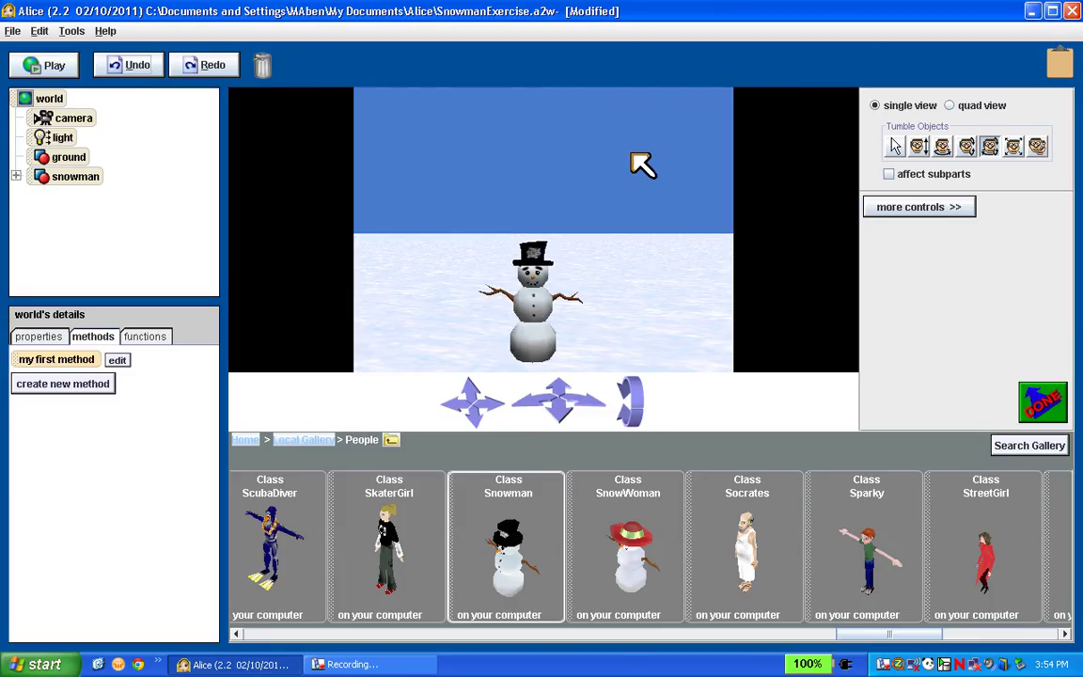
# Enlarge the snowman twice with the resize tool, then undo the enlargement
pyautogui.click(1014, 148)
pyautogui.moveTo(489, 289); pyautogui.dragTo(467, 282)
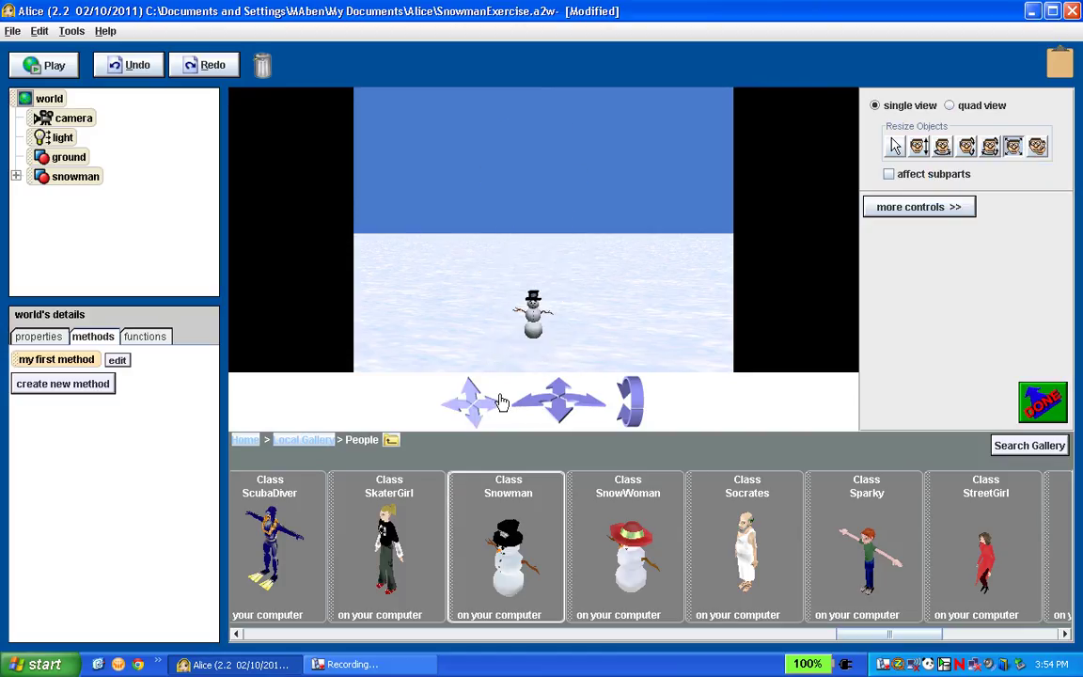
pyautogui.moveTo(489, 397); pyautogui.dragTo(489, 372)
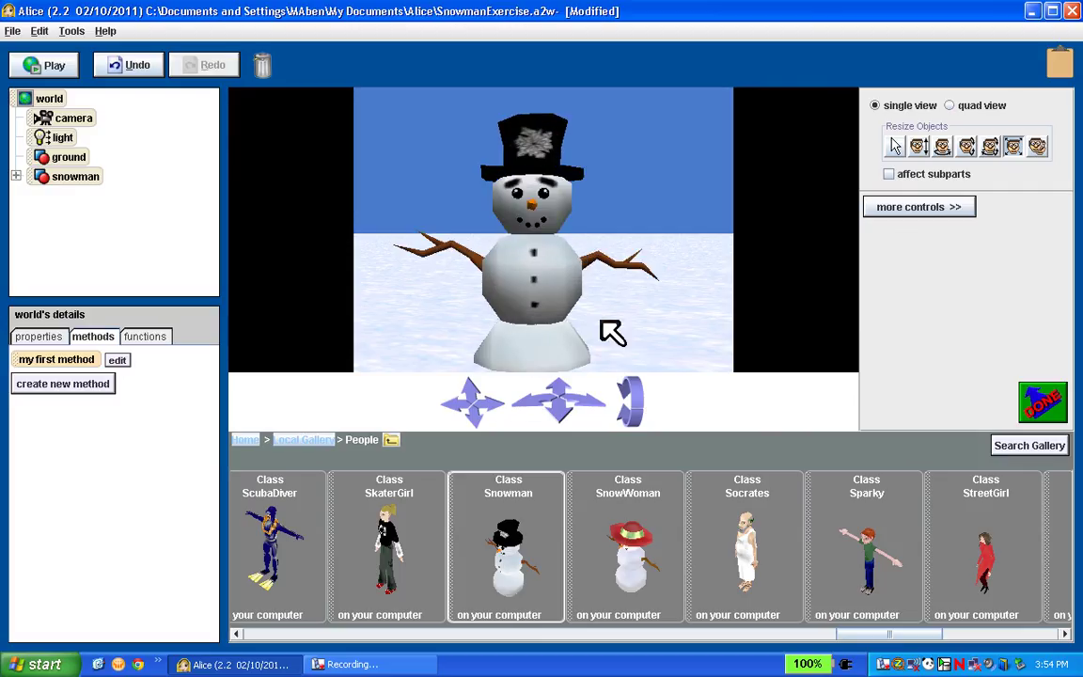
pyautogui.click(148, 62)
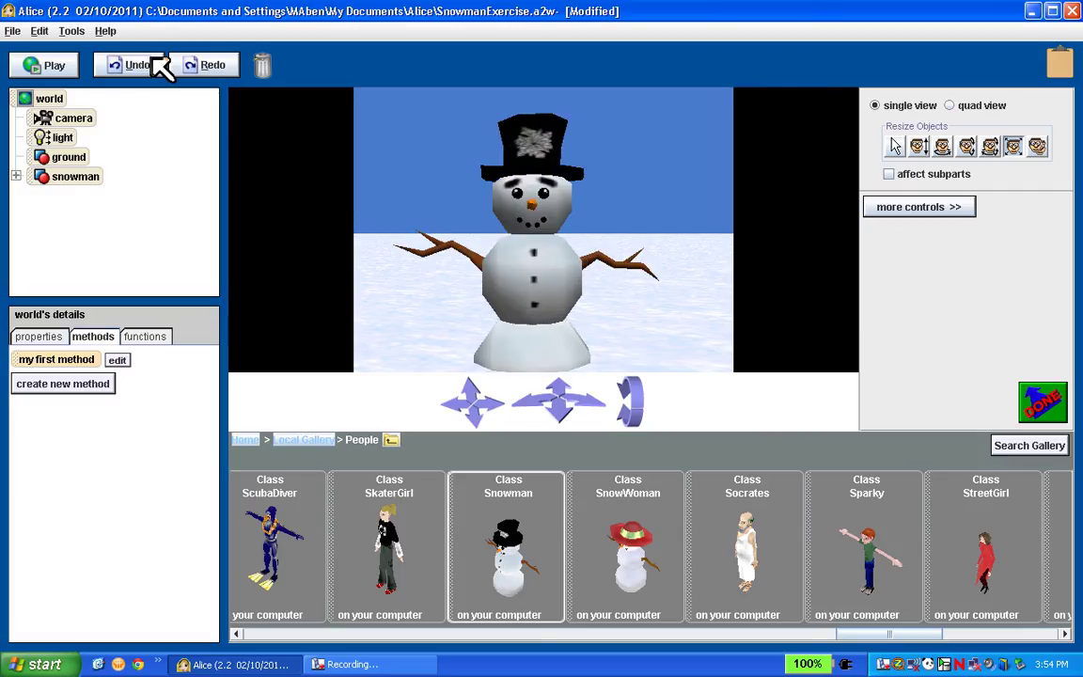
# Copy the snowman, move the copy beside it, then delete snowman2 from the object tree
pyautogui.click(1037, 146)
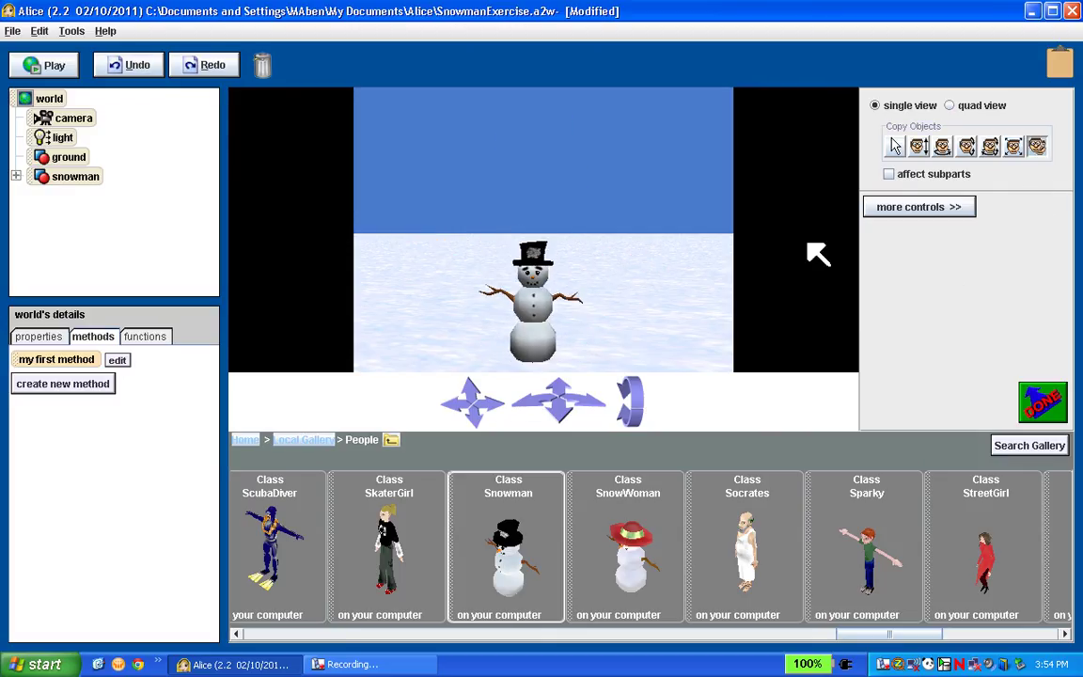
pyautogui.click(529, 315)
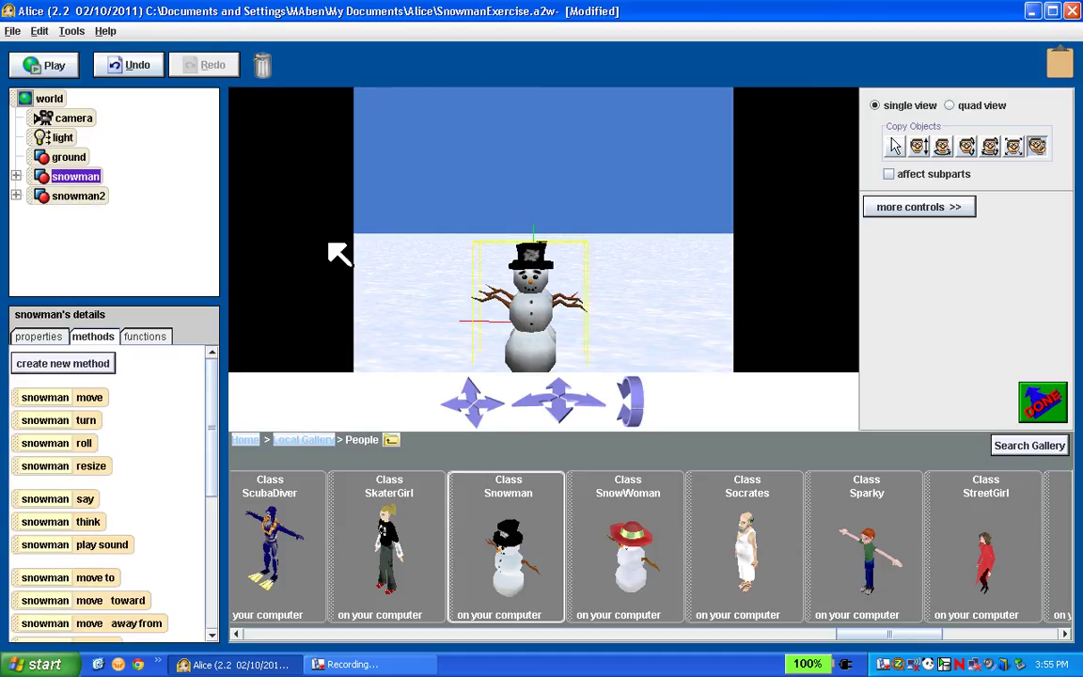
pyautogui.click(894, 145)
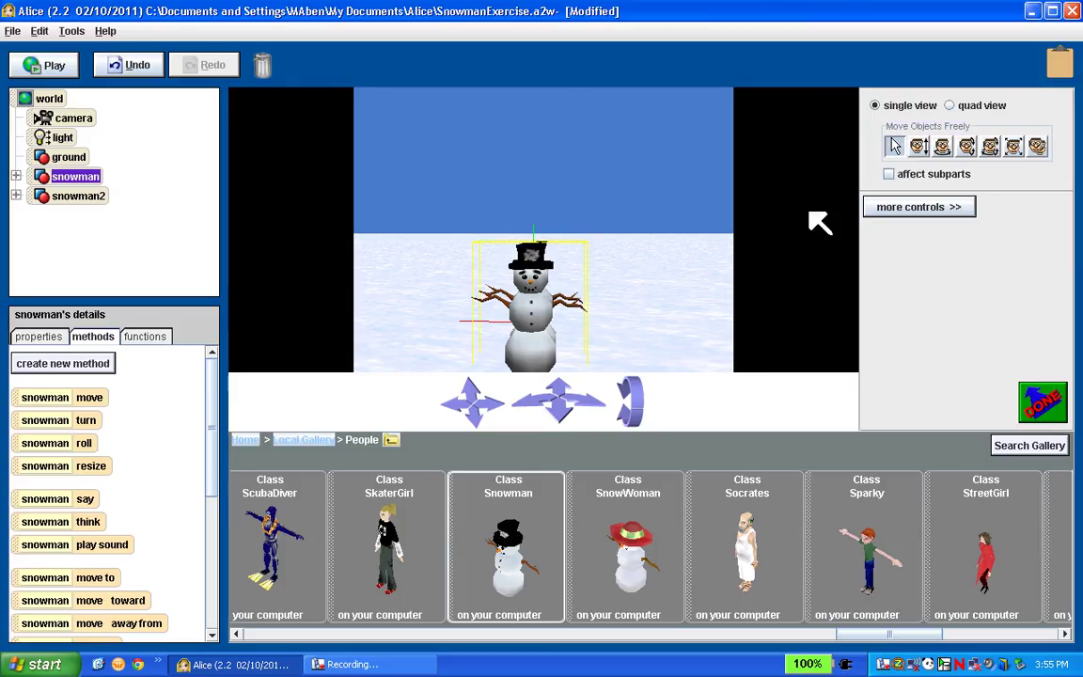
pyautogui.moveTo(543, 349); pyautogui.dragTo(665, 350)
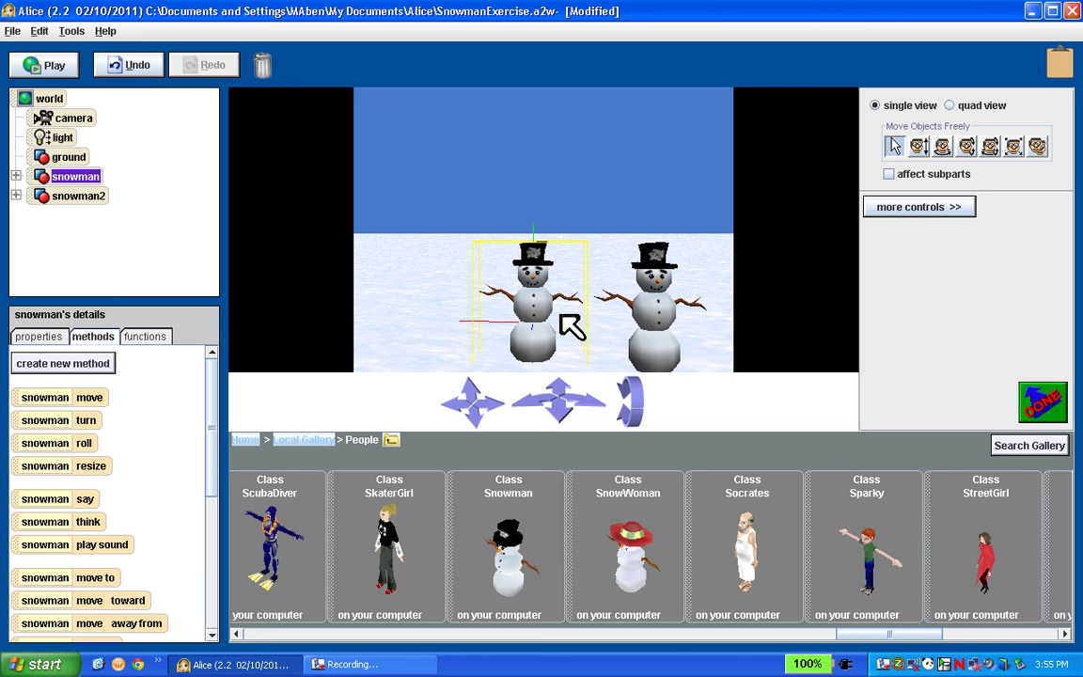
pyautogui.moveTo(53, 200)
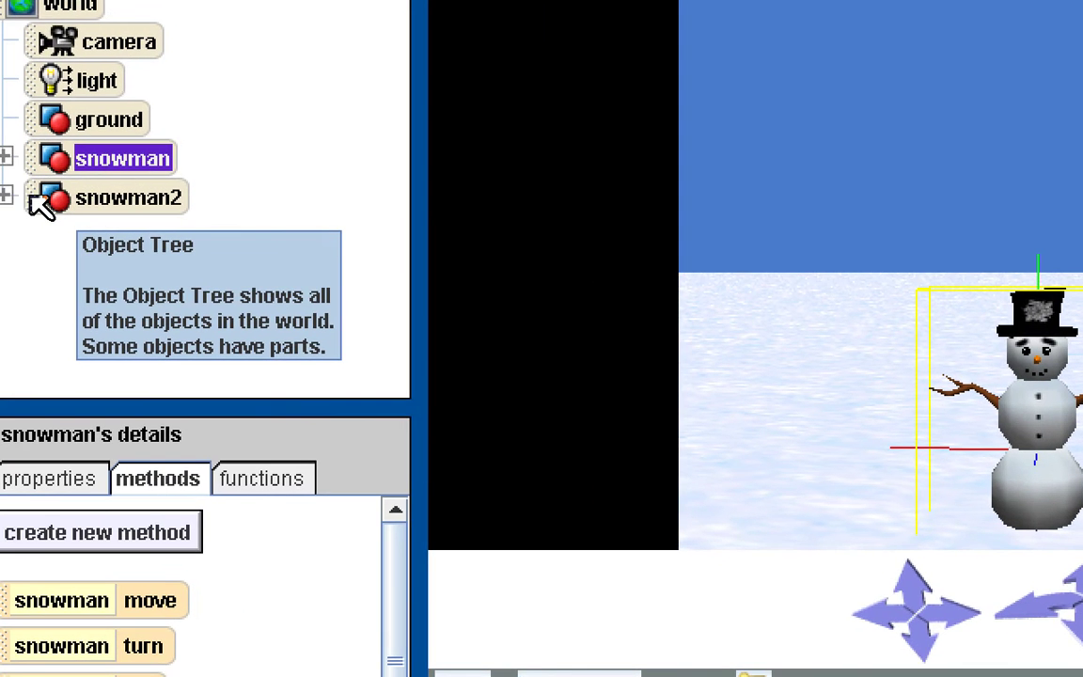
pyautogui.rightClick(40, 205)
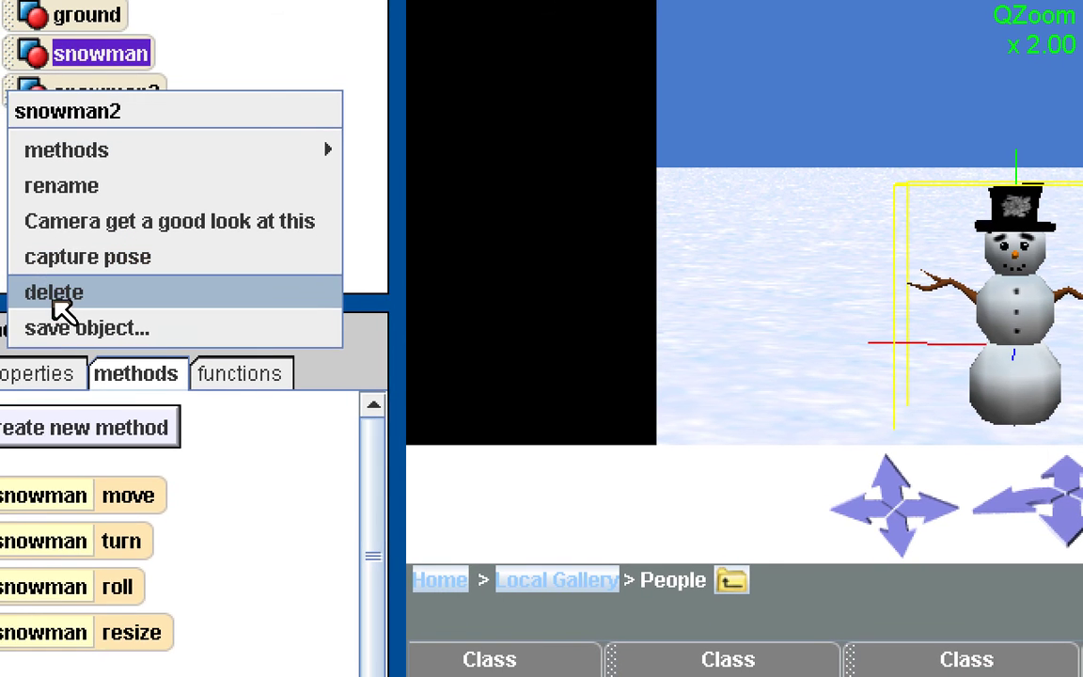
pyautogui.click(75, 398)
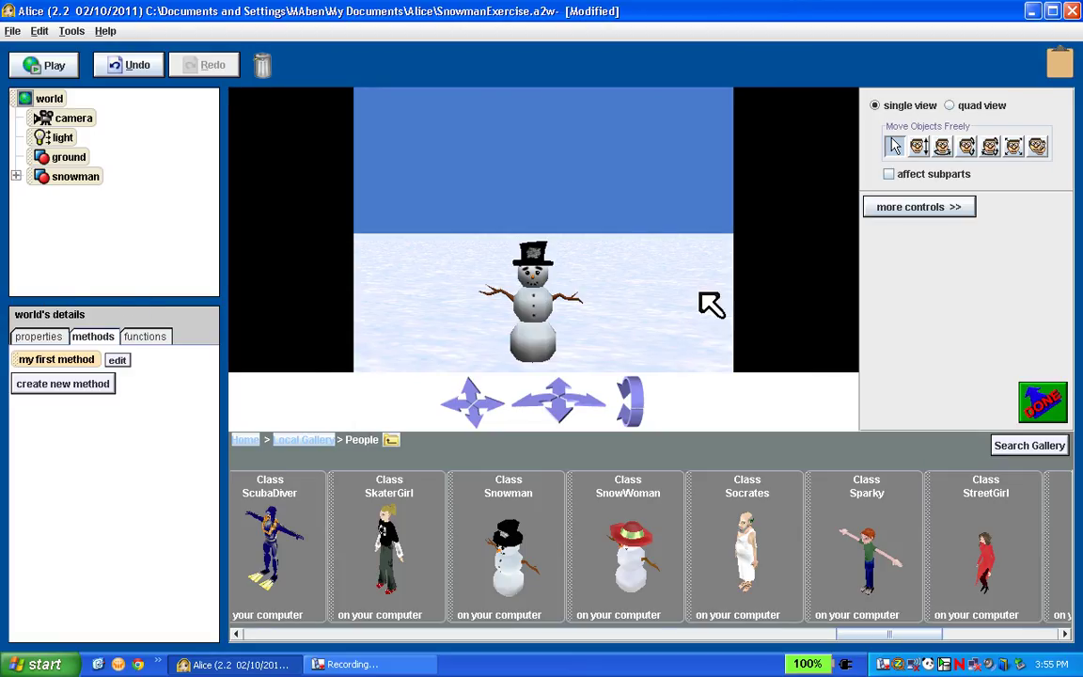
# Add a snowWoman from the People gallery and drag her to the right of the snowman
pyautogui.click(657, 522)
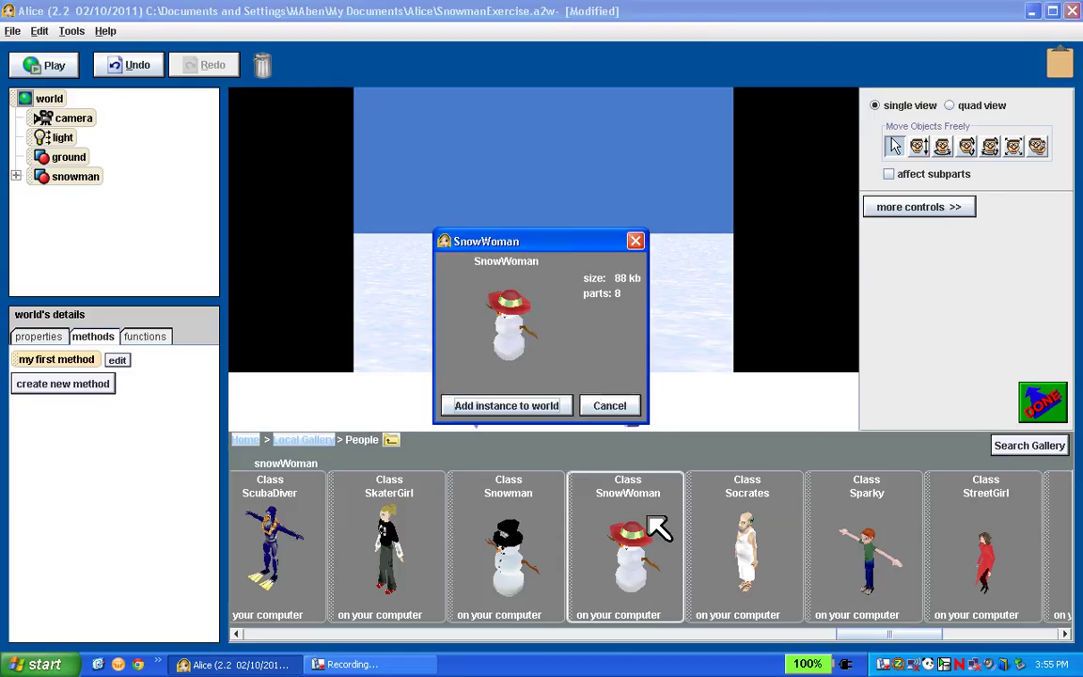
pyautogui.click(526, 413)
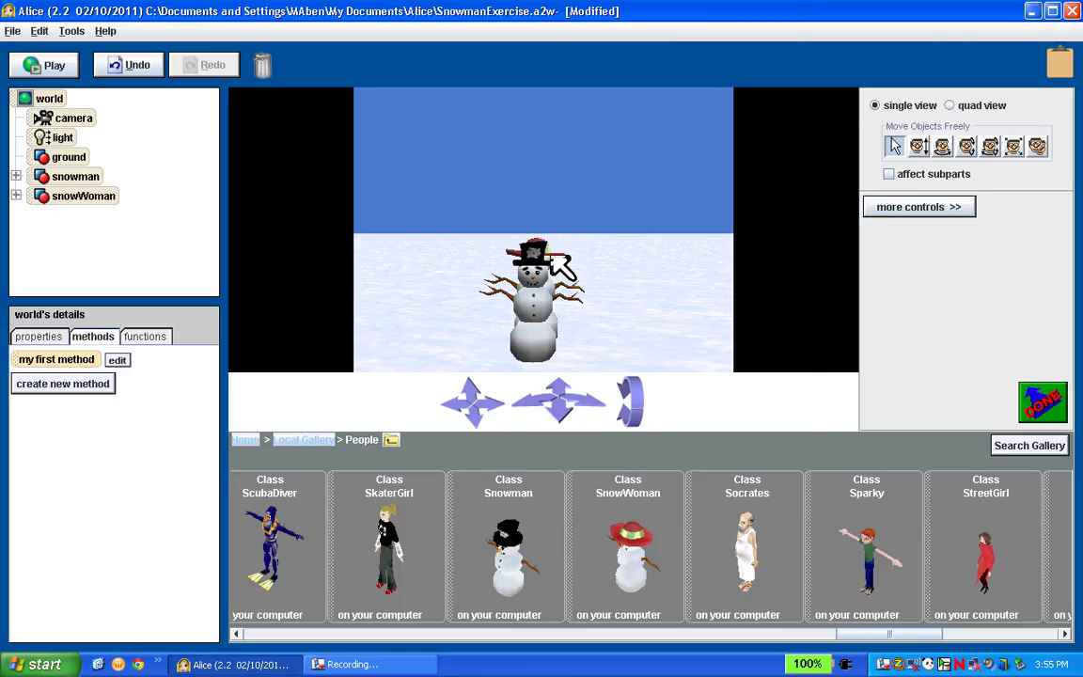
pyautogui.moveTo(562, 266); pyautogui.dragTo(725, 396)
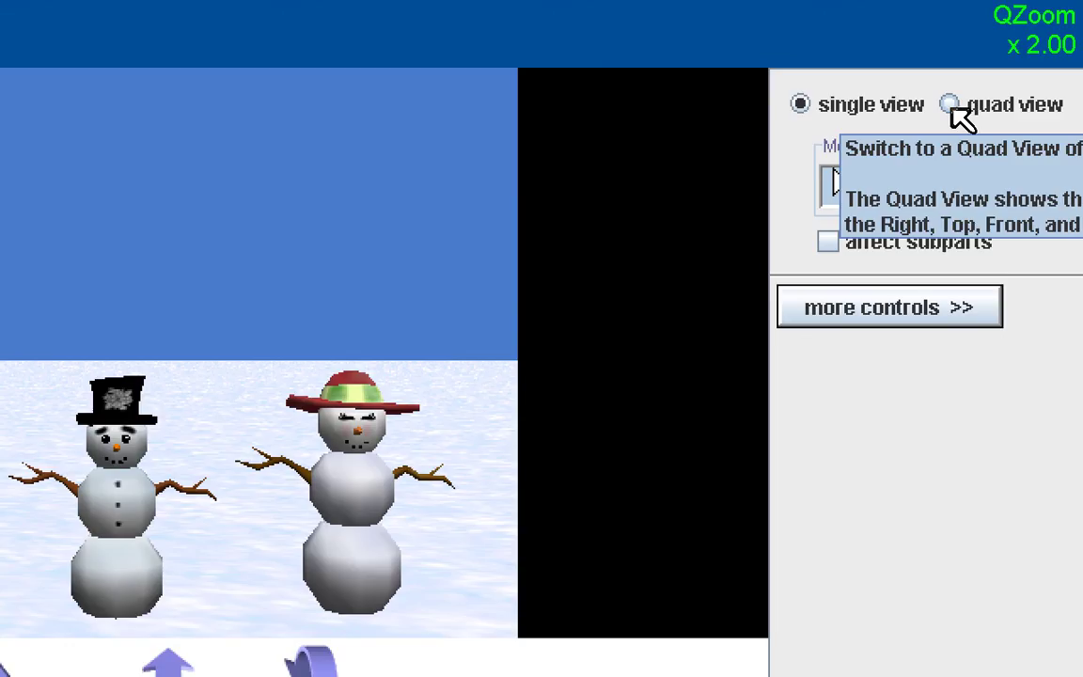
# In quad view, move the snowWoman right and forward, and undo a snowman move
pyautogui.click(952, 107)
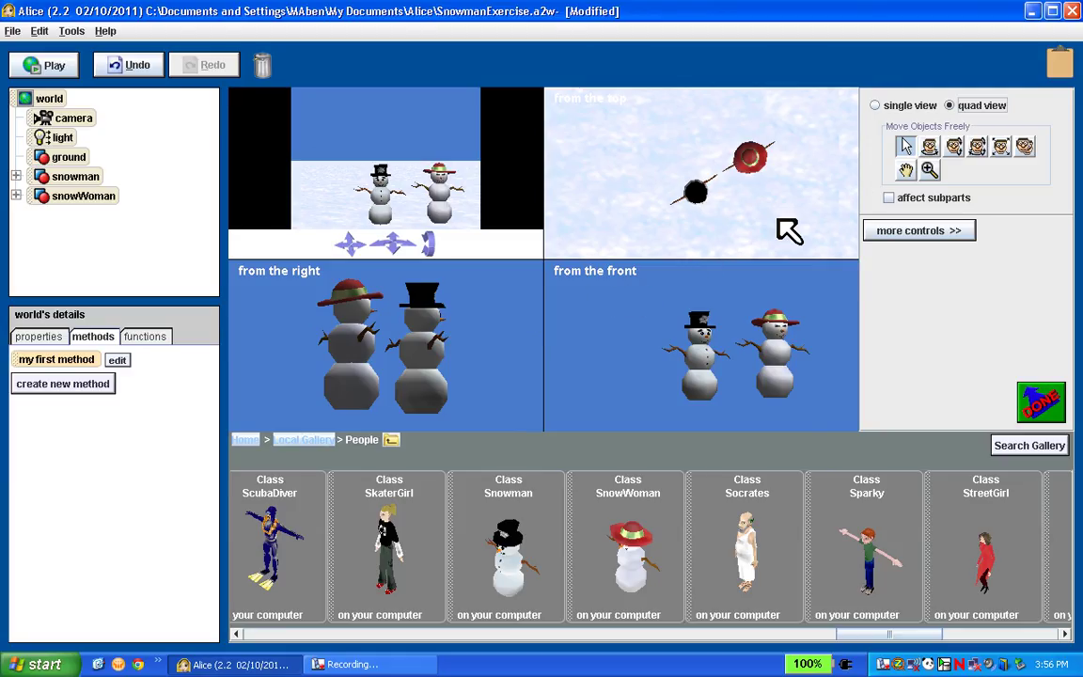
pyautogui.moveTo(749, 161)
pyautogui.mouseDown()
pyautogui.moveTo(769, 216)
pyautogui.moveTo(768, 160)
pyautogui.moveTo(779, 160)
pyautogui.moveTo(769, 235)
pyautogui.moveTo(763, 163)
pyautogui.mouseUp()
pyautogui.moveTo(700, 376); pyautogui.dragTo(661, 363)
pyautogui.click(111, 66)
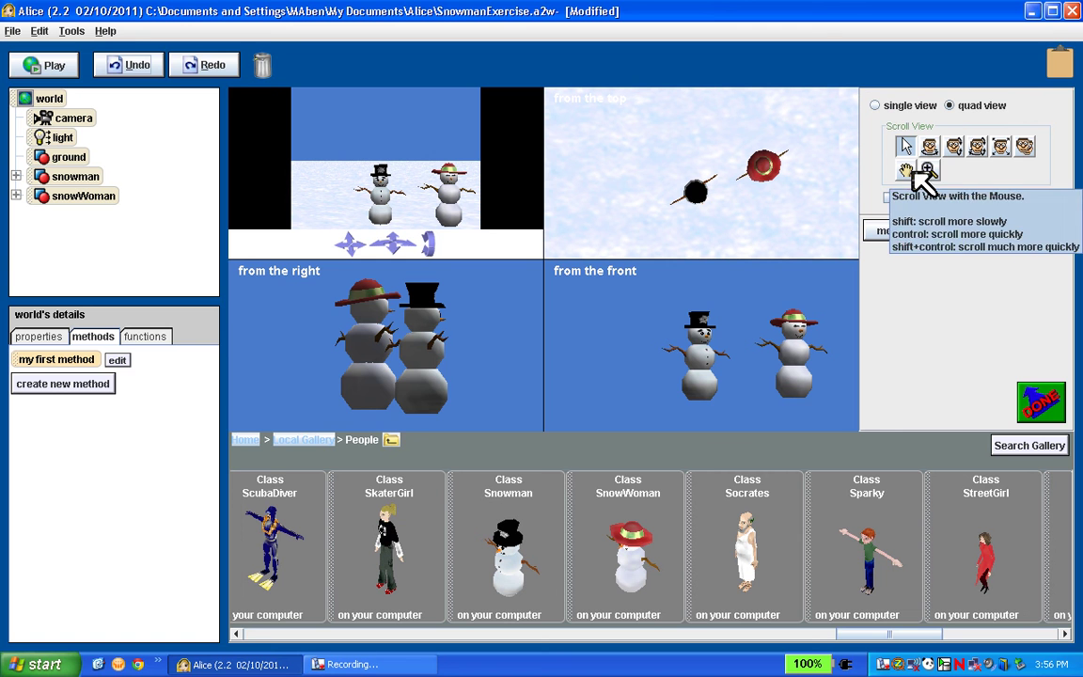
# Pan and zoom the top and front views in on both snow figures
pyautogui.click(887, 167)
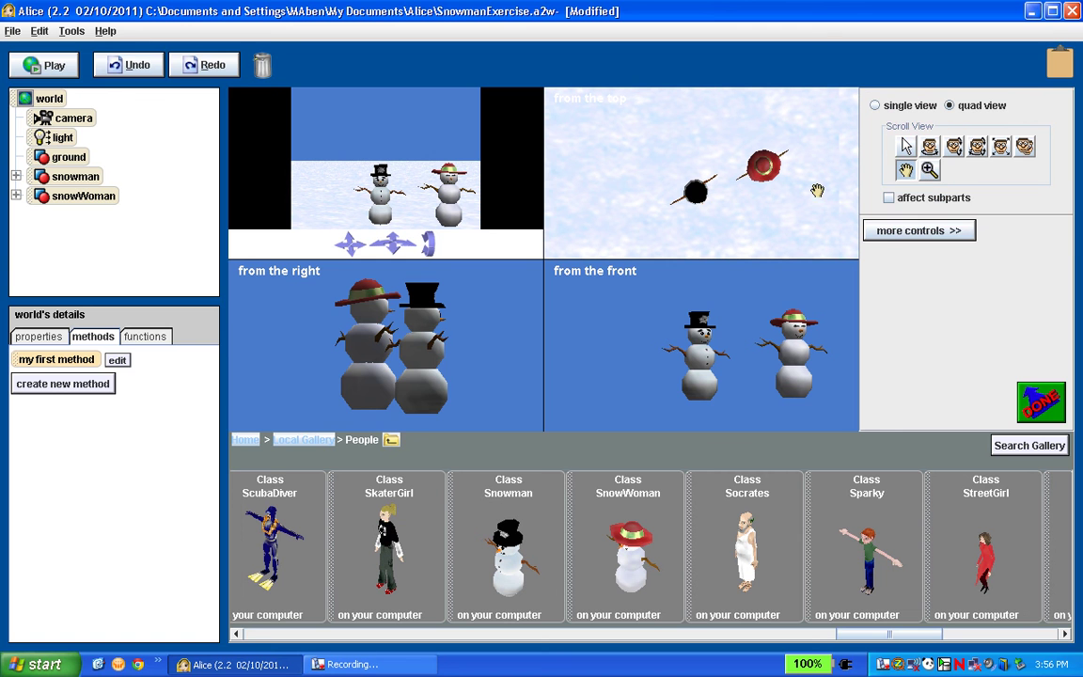
pyautogui.moveTo(803, 199); pyautogui.dragTo(778, 191)
pyautogui.click(929, 169)
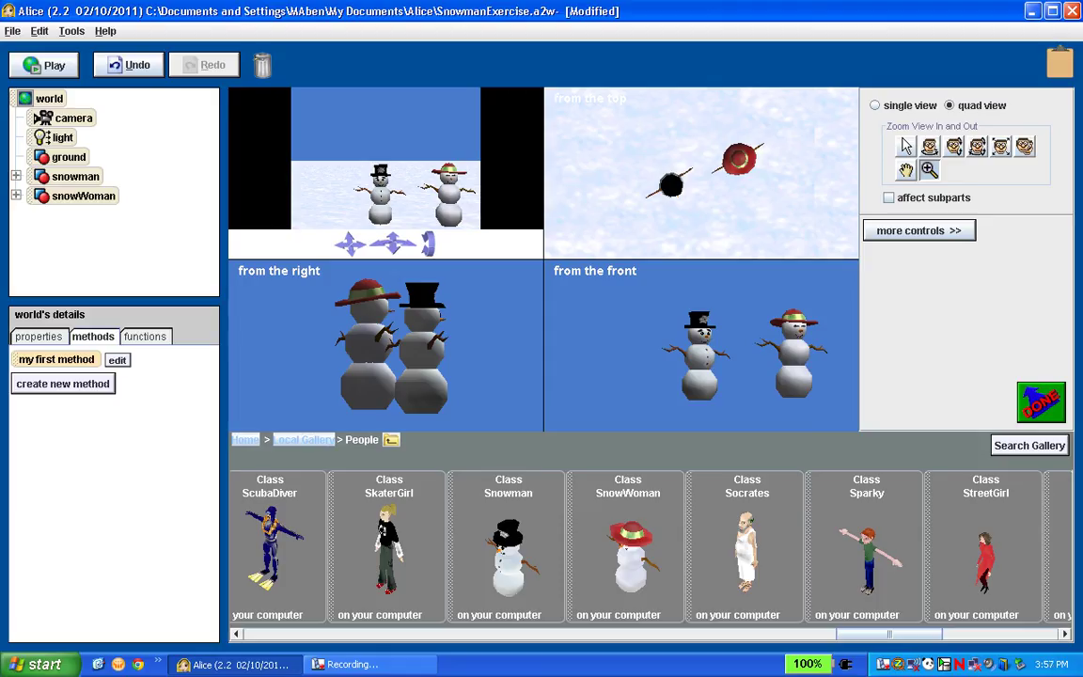
pyautogui.moveTo(714, 188)
pyautogui.mouseDown()
pyautogui.moveTo(715, 120)
pyautogui.moveTo(714, 208)
pyautogui.moveTo(714, 165)
pyautogui.mouseUp()
pyautogui.click(905, 171)
pyautogui.moveTo(768, 326); pyautogui.dragTo(733, 324)
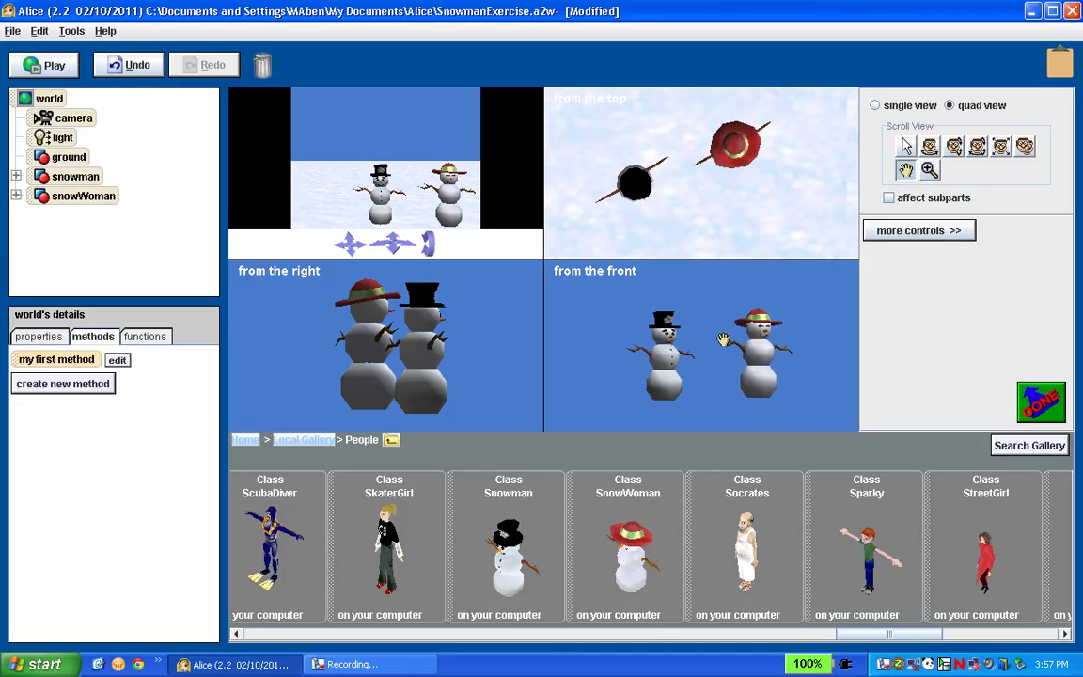
pyautogui.click(929, 169)
pyautogui.moveTo(658, 299)
pyautogui.mouseDown()
pyautogui.moveTo(658, 254)
pyautogui.moveTo(671, 299)
pyautogui.mouseUp()
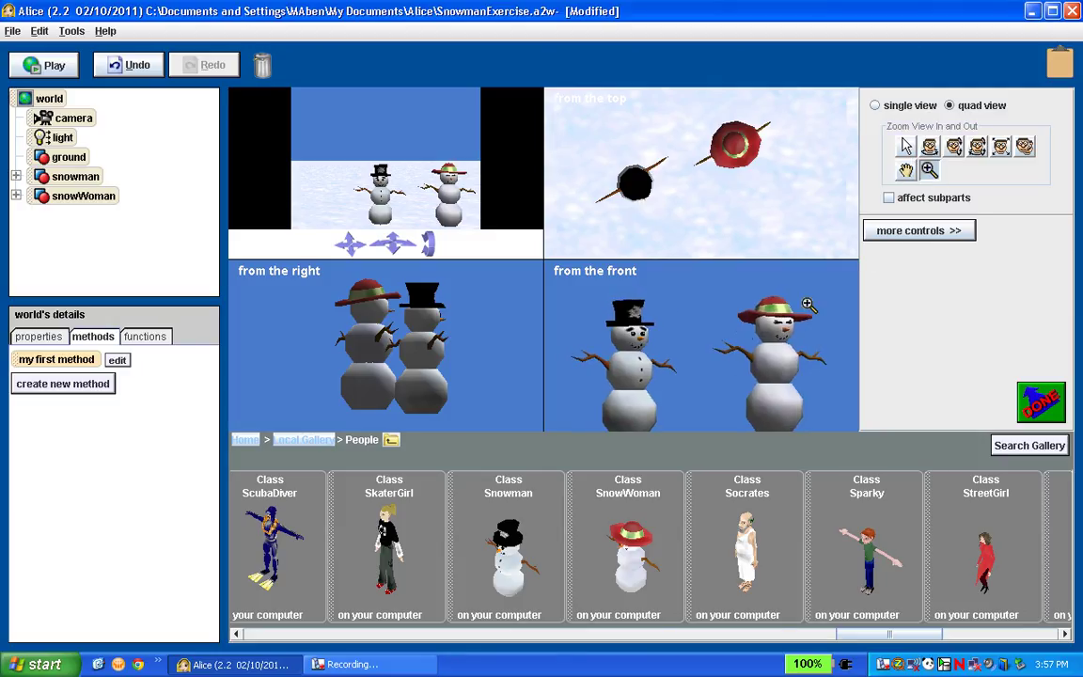
pyautogui.click(905, 171)
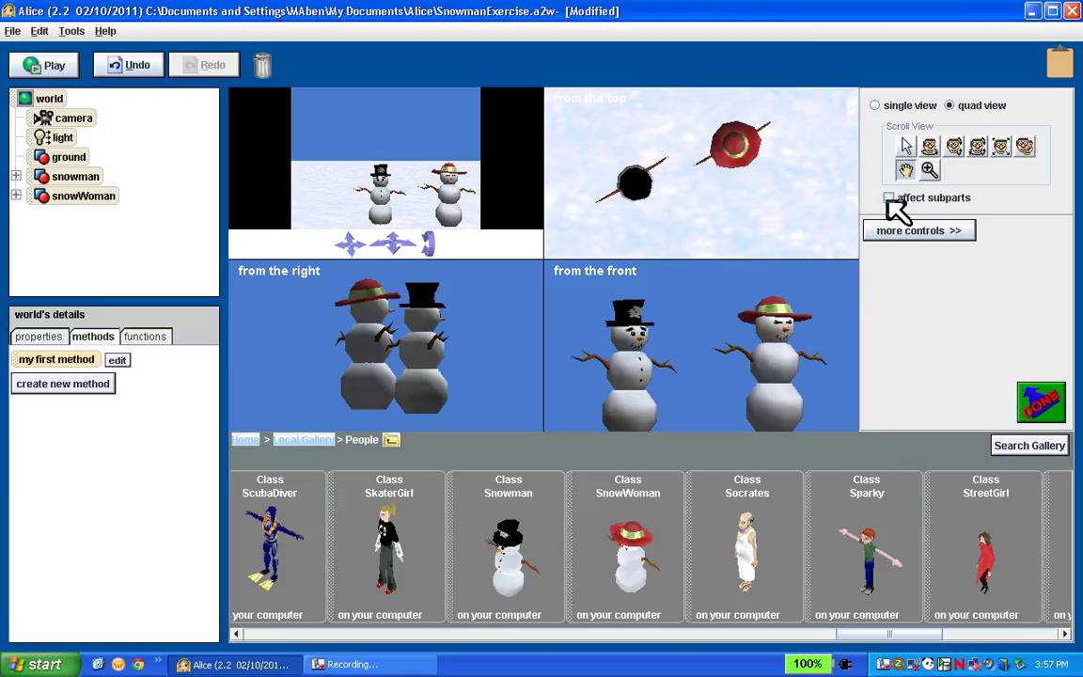
# Turn the snowWoman and snowman to face each other, move him beside her, and click Done
pyautogui.click(931, 149)
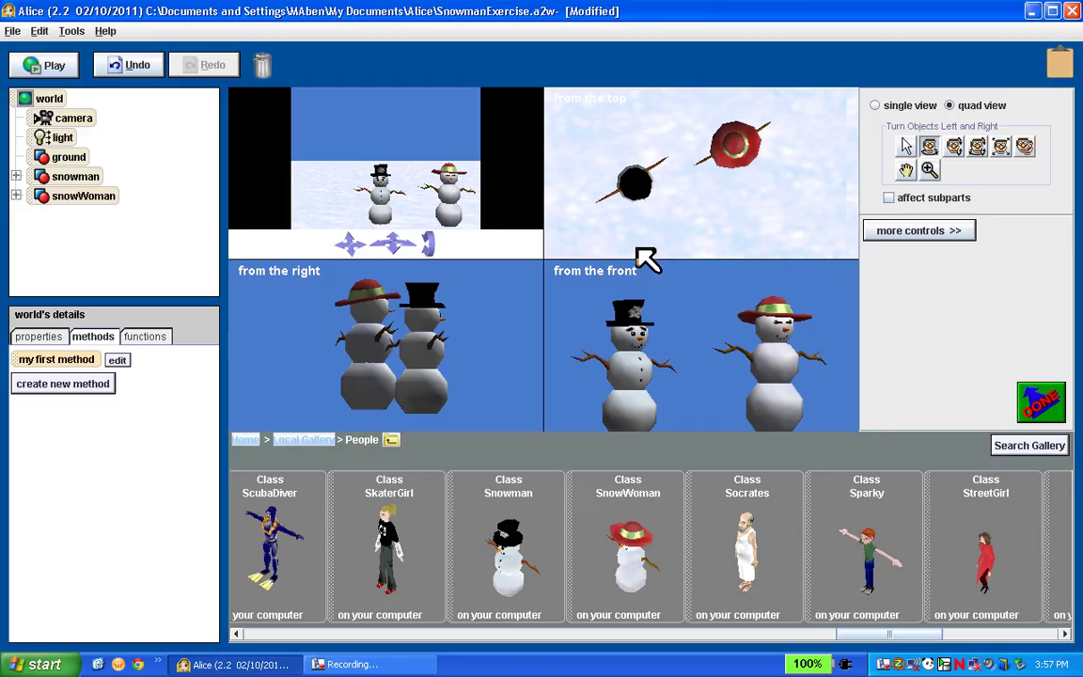
pyautogui.moveTo(749, 160)
pyautogui.mouseDown()
pyautogui.moveTo(827, 162)
pyautogui.moveTo(728, 159)
pyautogui.mouseUp()
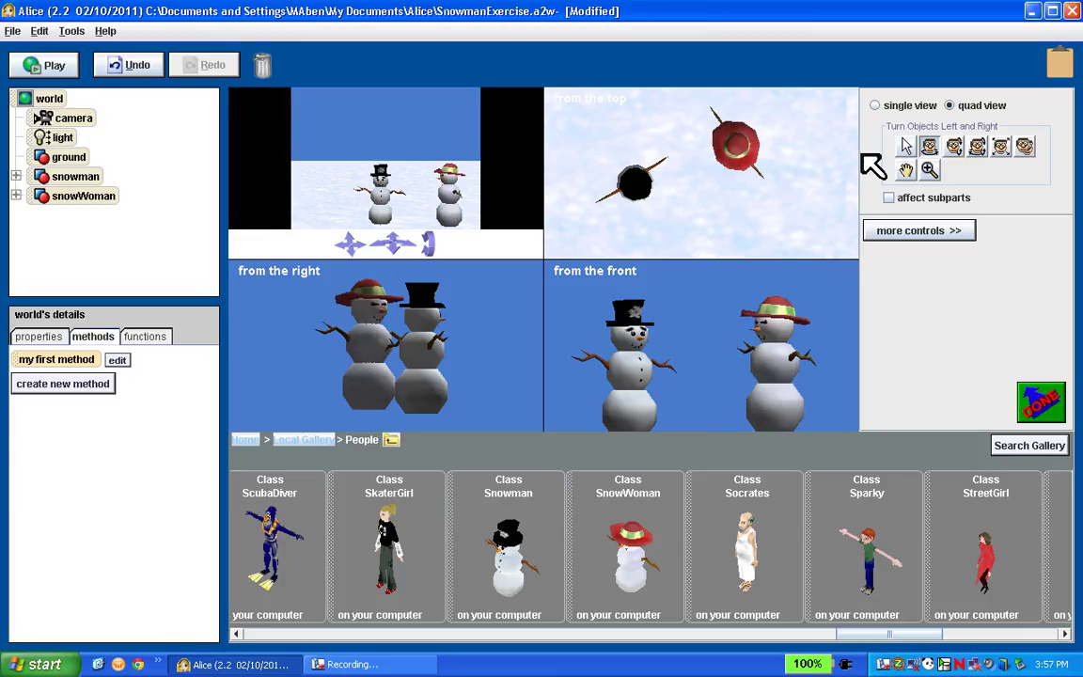
pyautogui.moveTo(649, 183); pyautogui.dragTo(739, 187)
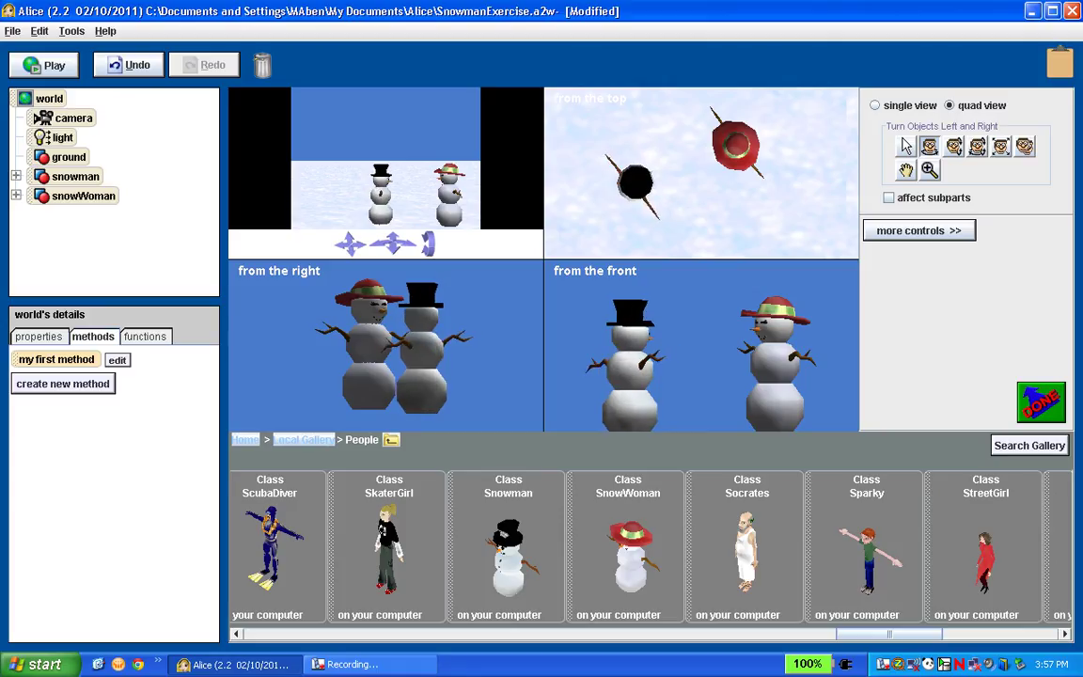
pyautogui.click(905, 146)
pyautogui.moveTo(636, 181); pyautogui.dragTo(691, 180)
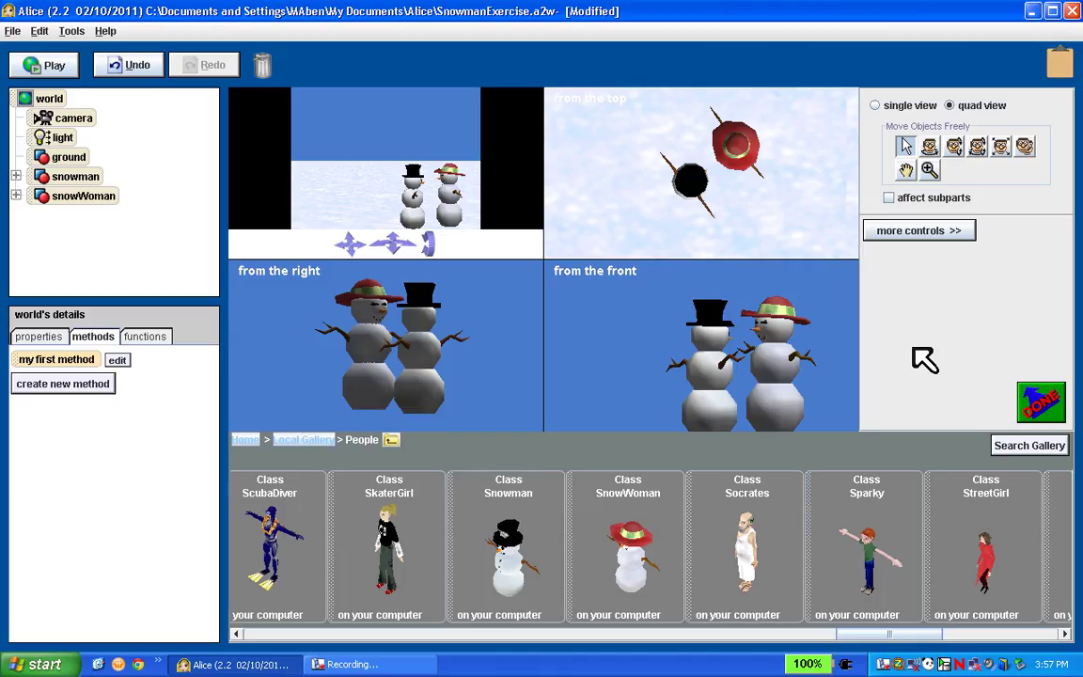
pyautogui.click(1043, 404)
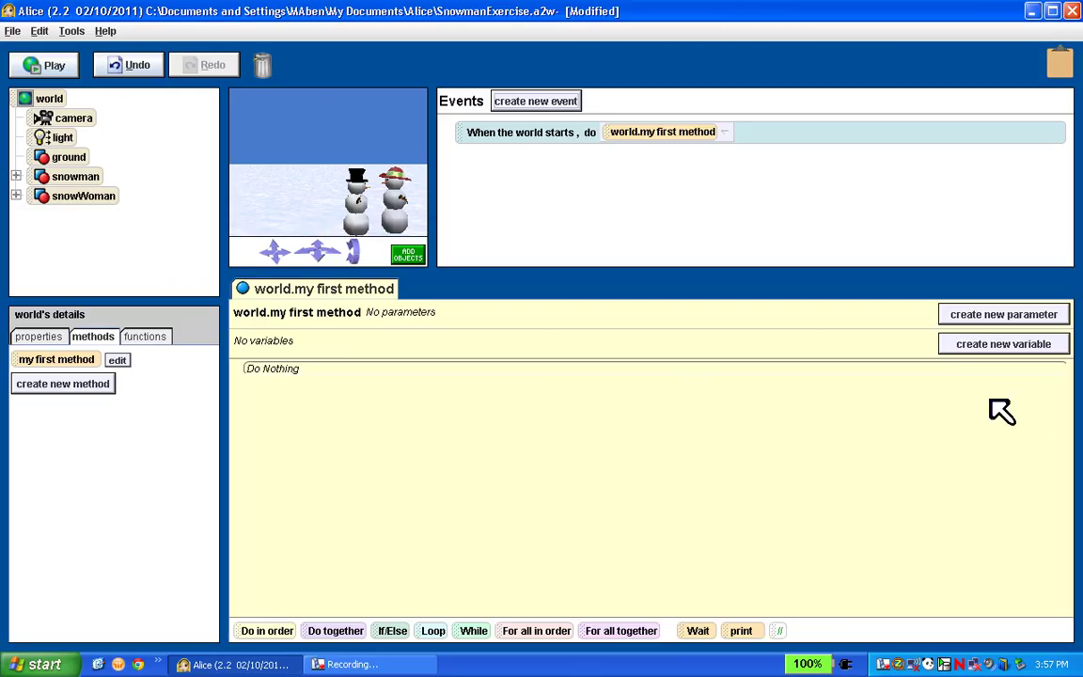
# Back in the scene editor, shift and turn the camera right so both snowmen move toward the centre
pyautogui.click(408, 256)
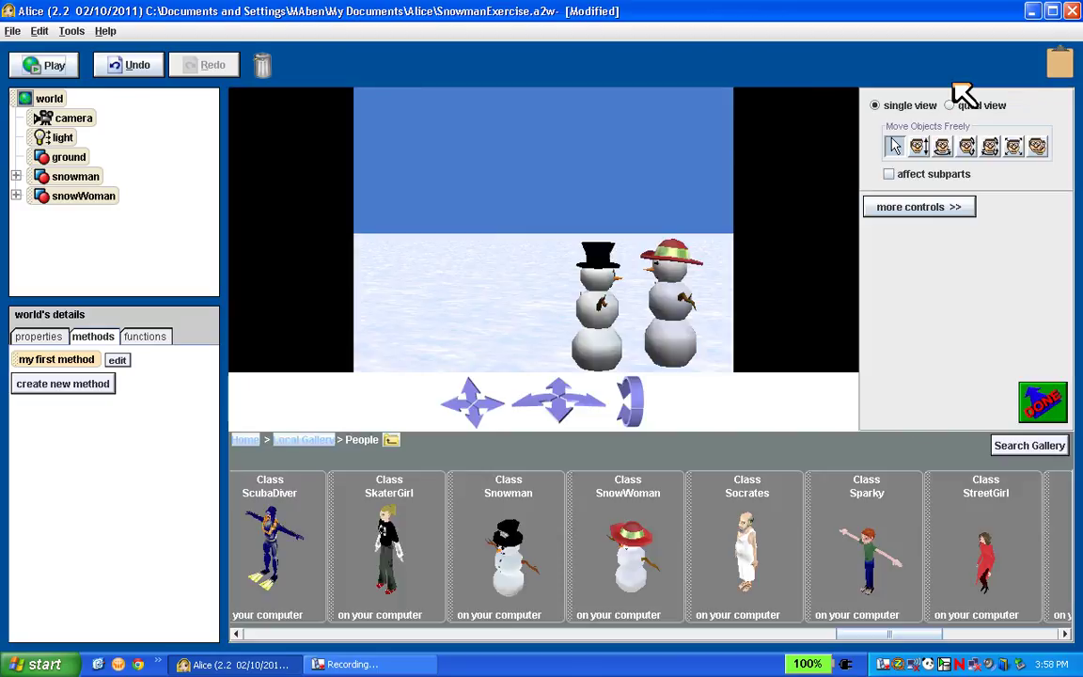
pyautogui.click(951, 105)
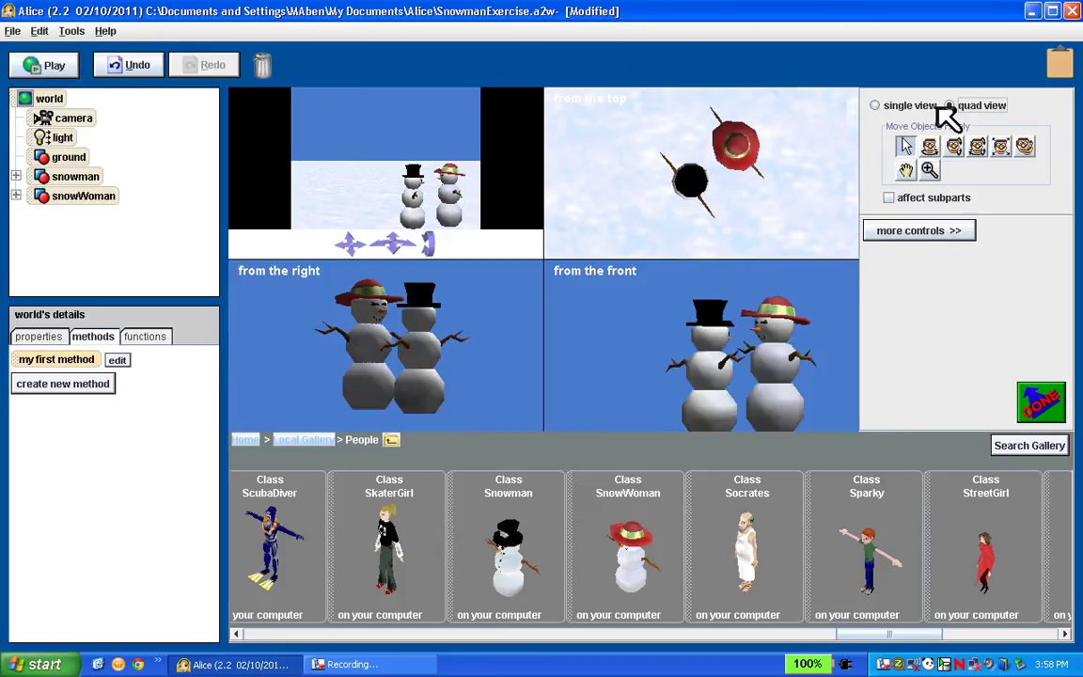
pyautogui.click(877, 105)
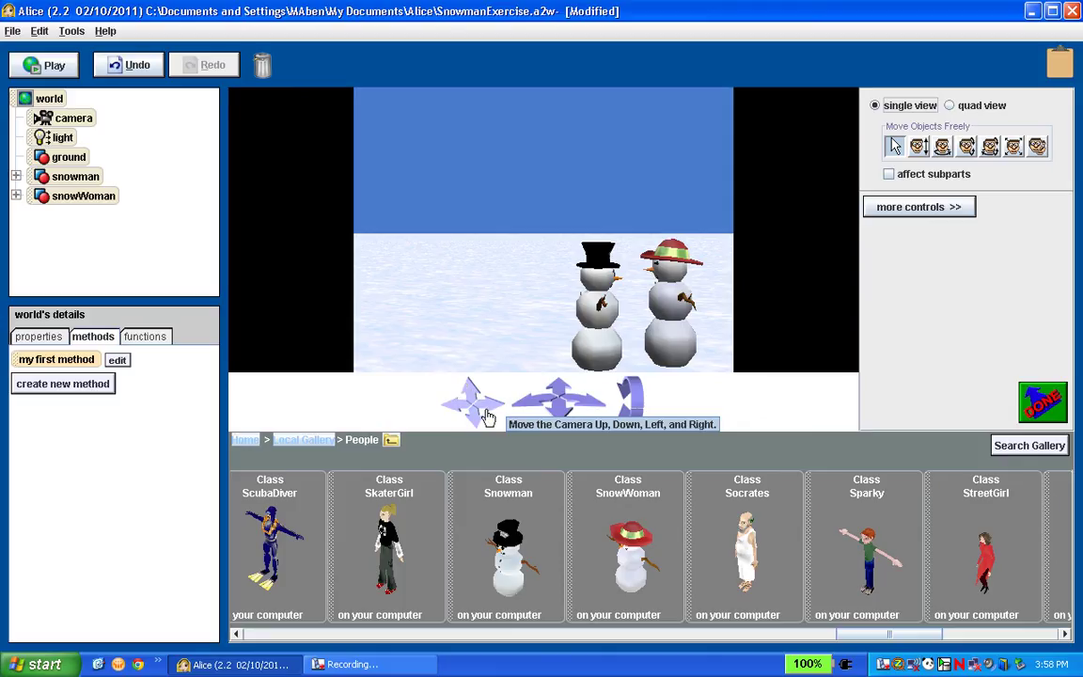
pyautogui.moveTo(477, 422)
pyautogui.mouseDown()
pyautogui.moveTo(470, 399)
pyautogui.moveTo(450, 406)
pyautogui.moveTo(495, 411)
pyautogui.moveTo(476, 428)
pyautogui.mouseUp()
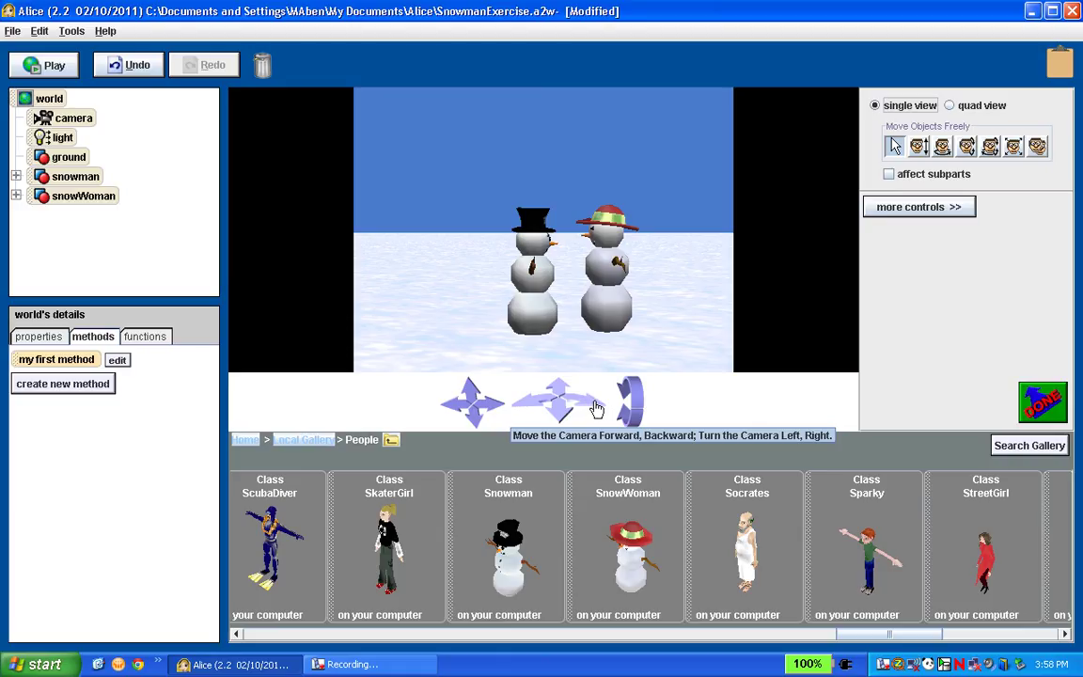
pyautogui.moveTo(596, 408); pyautogui.dragTo(591, 408)
# Turn, dolly forward and back, tilt and lower the camera until both snowmen fill a close-up
pyautogui.moveTo(522, 409); pyautogui.dragTo(522, 407)
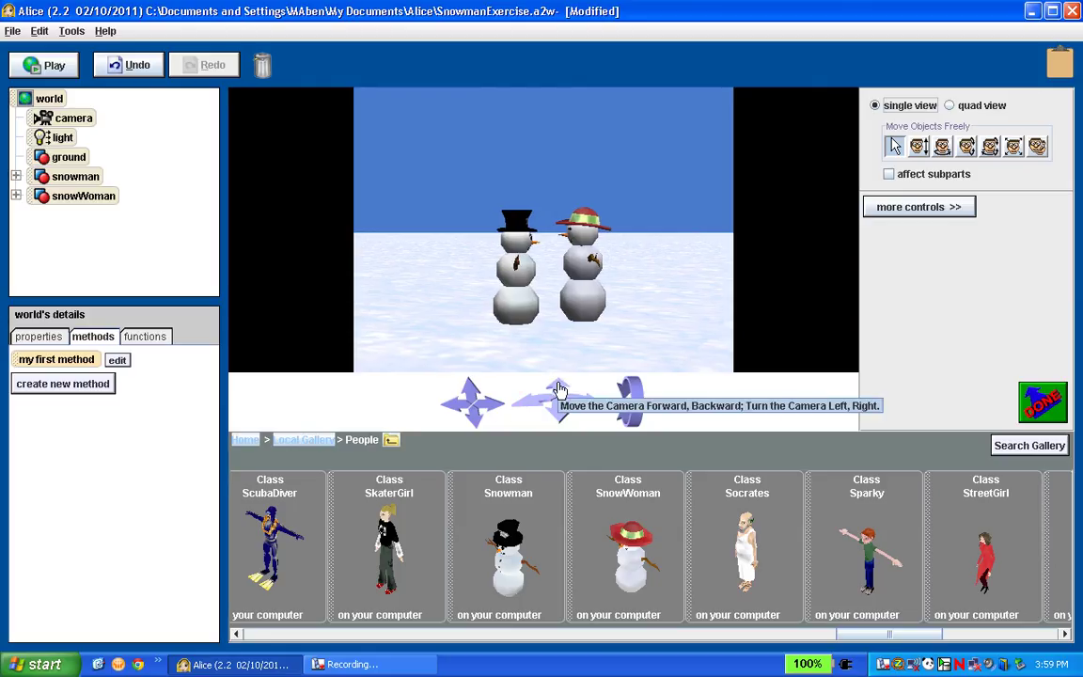
pyautogui.moveTo(558, 388); pyautogui.dragTo(561, 418)
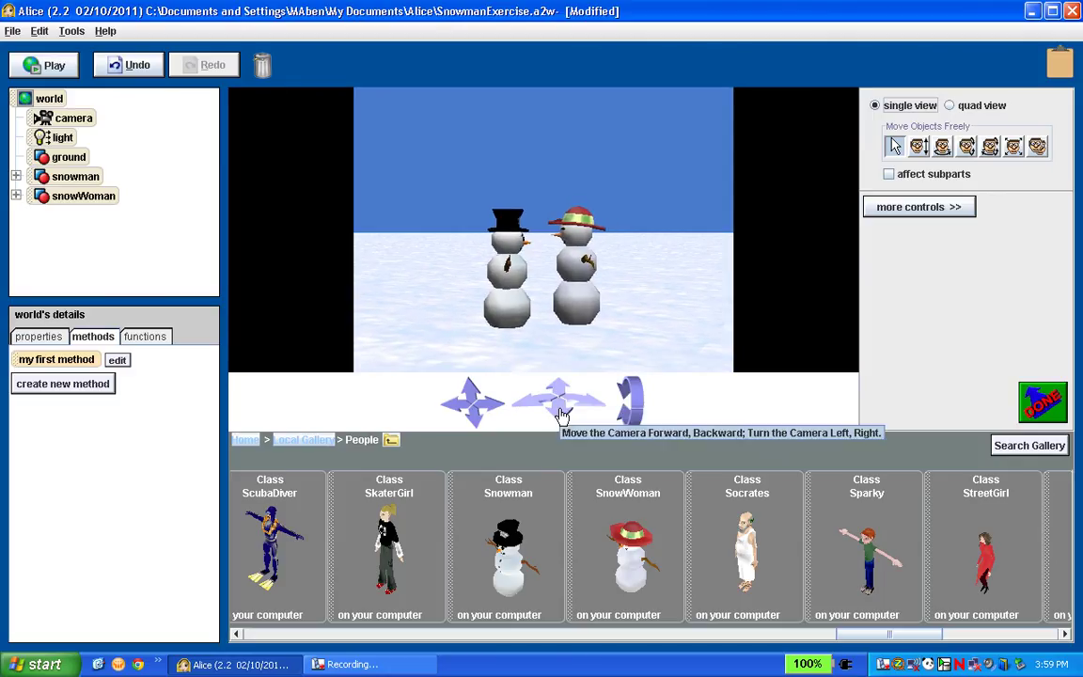
pyautogui.moveTo(562, 417)
pyautogui.mouseDown()
pyautogui.moveTo(572, 521)
pyautogui.moveTo(564, 539)
pyautogui.moveTo(572, 355)
pyautogui.moveTo(536, 273)
pyautogui.moveTo(575, 381)
pyautogui.moveTo(553, 390)
pyautogui.moveTo(560, 401)
pyautogui.moveTo(589, 336)
pyautogui.moveTo(563, 380)
pyautogui.moveTo(561, 411)
pyautogui.moveTo(555, 394)
pyautogui.moveTo(567, 406)
pyautogui.mouseUp()
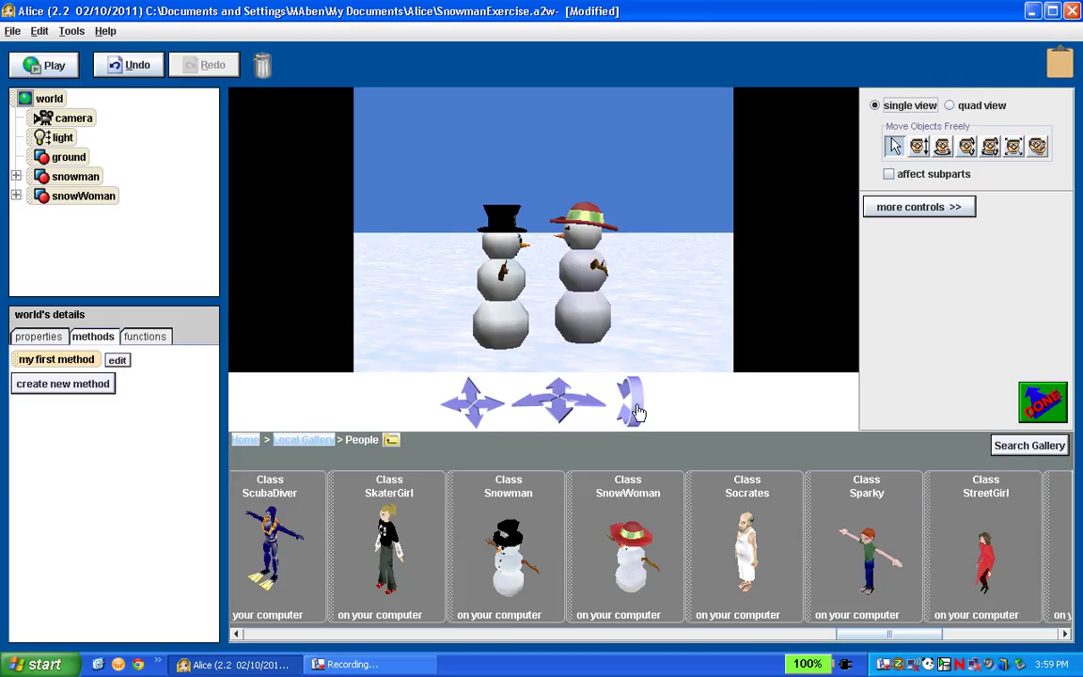
pyautogui.moveTo(635, 430); pyautogui.dragTo(634, 431)
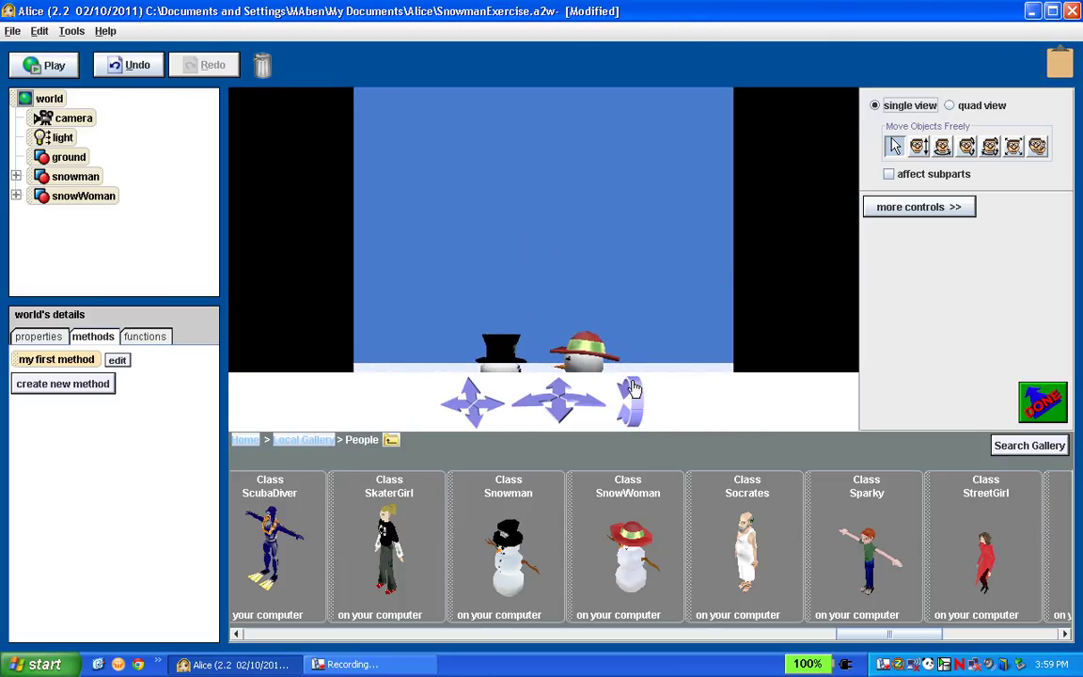
pyautogui.moveTo(632, 388); pyautogui.dragTo(632, 388)
pyautogui.moveTo(635, 433); pyautogui.dragTo(635, 430)
pyautogui.moveTo(560, 392); pyautogui.dragTo(555, 401)
pyautogui.moveTo(474, 432); pyautogui.dragTo(471, 388)
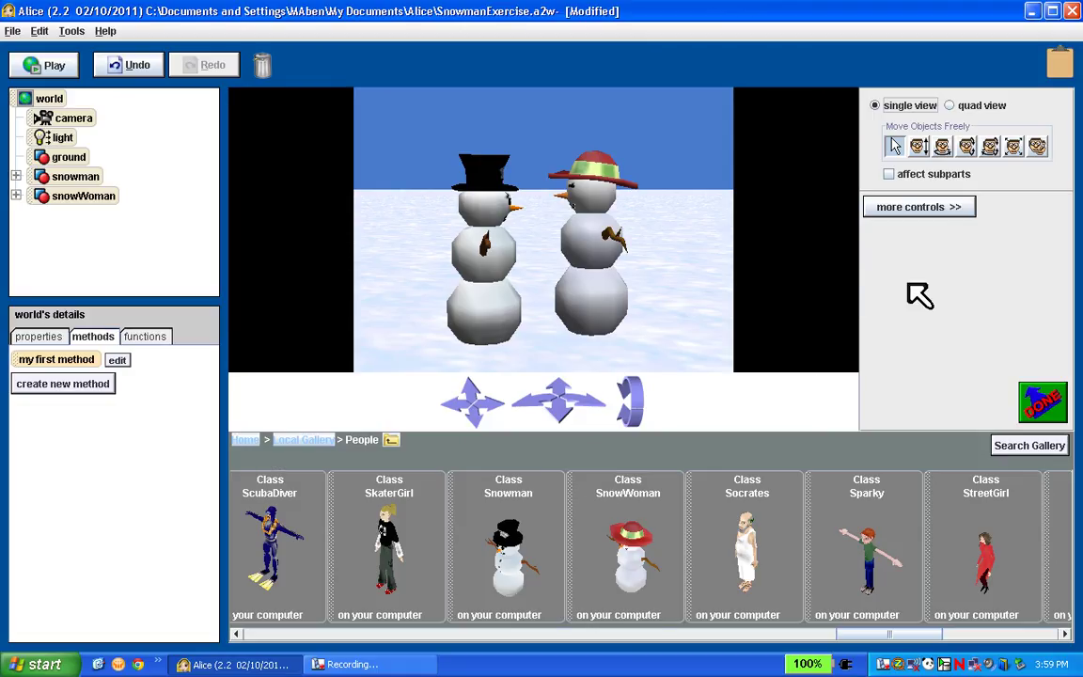
# Raise the snowWoman and snowman slightly with Move Up and Down, then finish scene setup
pyautogui.click(918, 146)
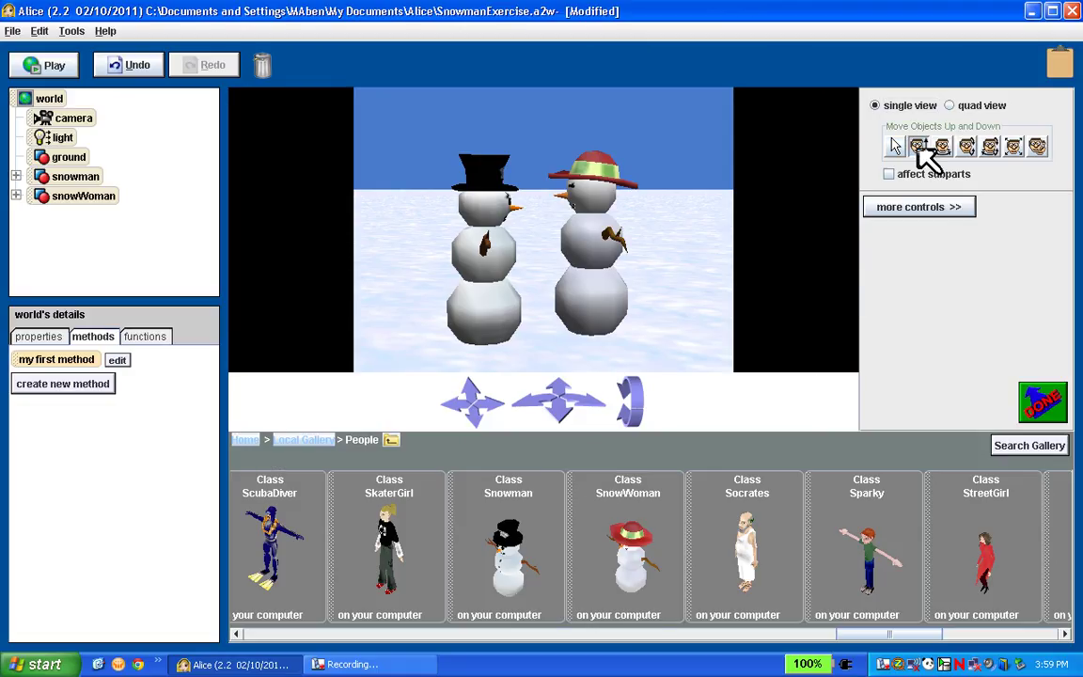
pyautogui.moveTo(564, 271); pyautogui.dragTo(564, 258)
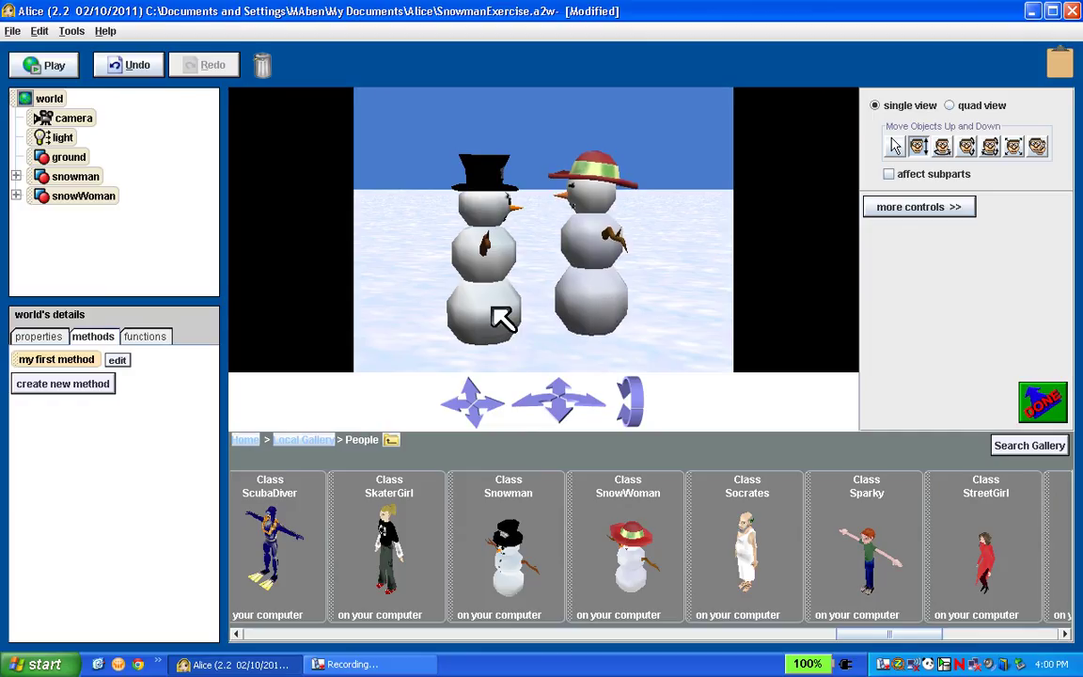
pyautogui.moveTo(484, 263); pyautogui.dragTo(484, 257)
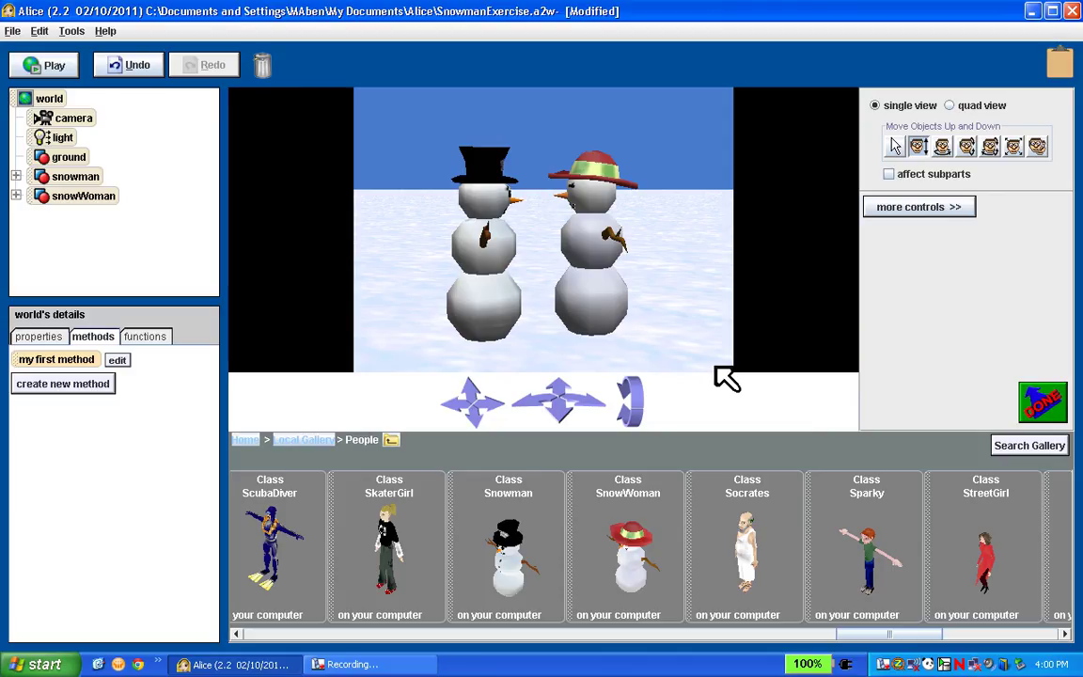
pyautogui.click(1042, 403)
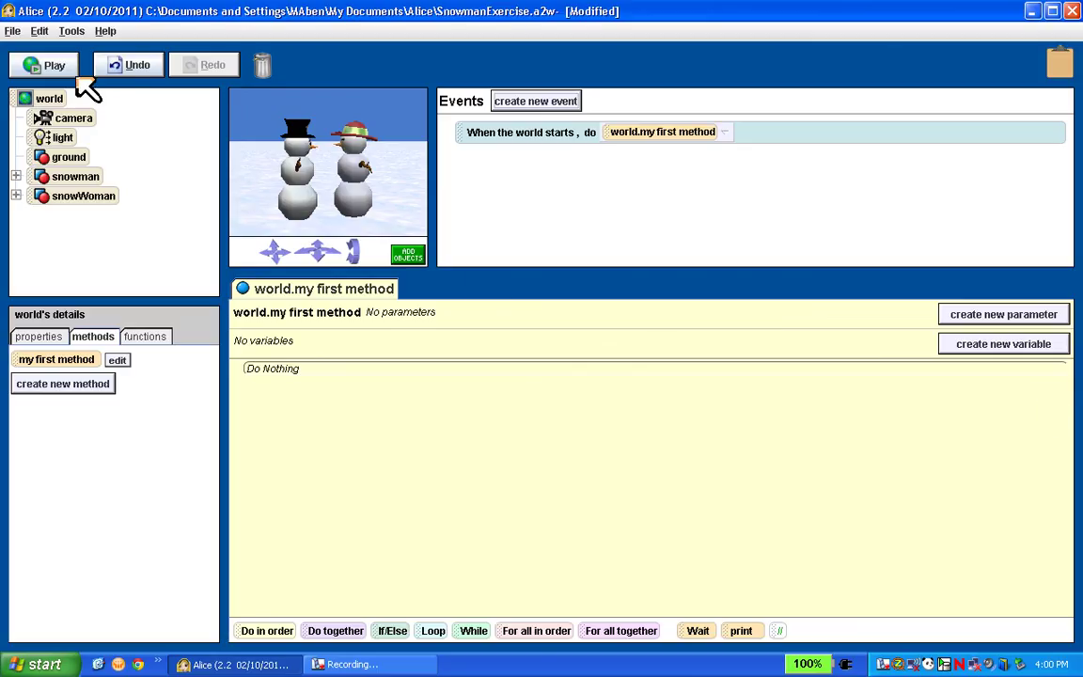
# Play the world, close its run window, and save the SnowmanExercise world
pyautogui.click(43, 65)
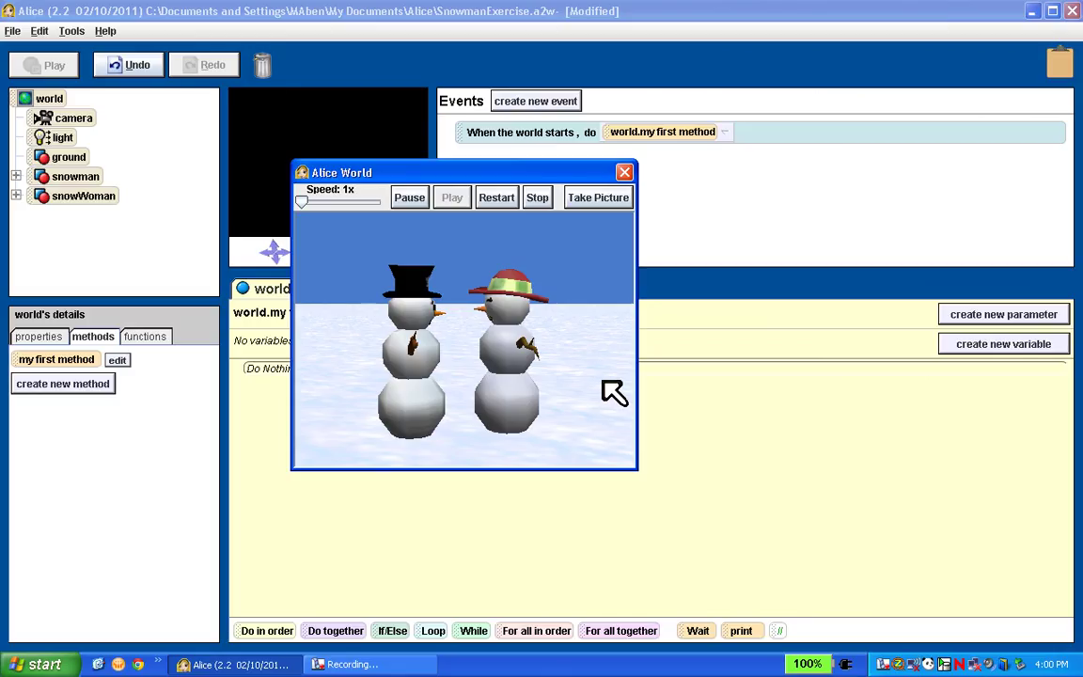
pyautogui.click(625, 173)
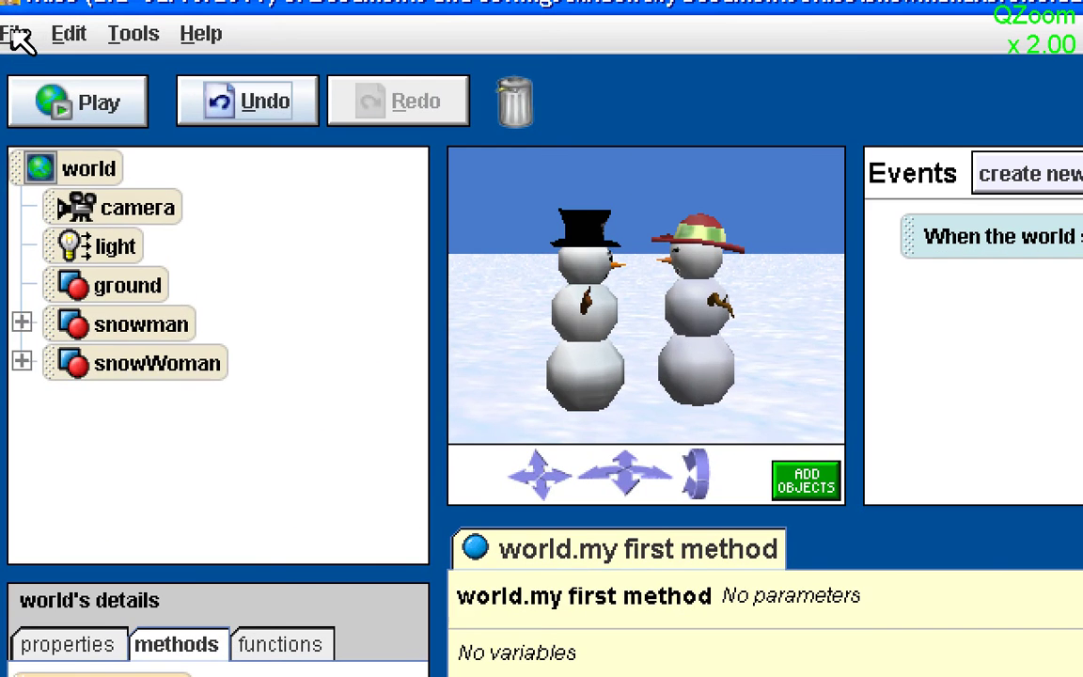
pyautogui.click(17, 31)
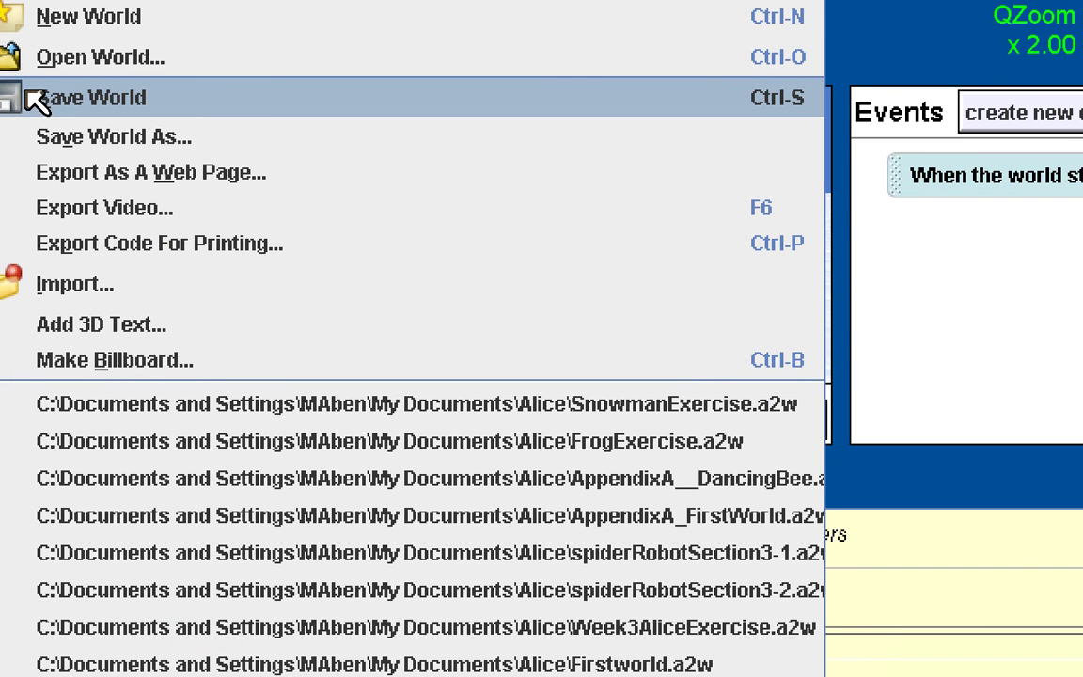
pyautogui.click(37, 101)
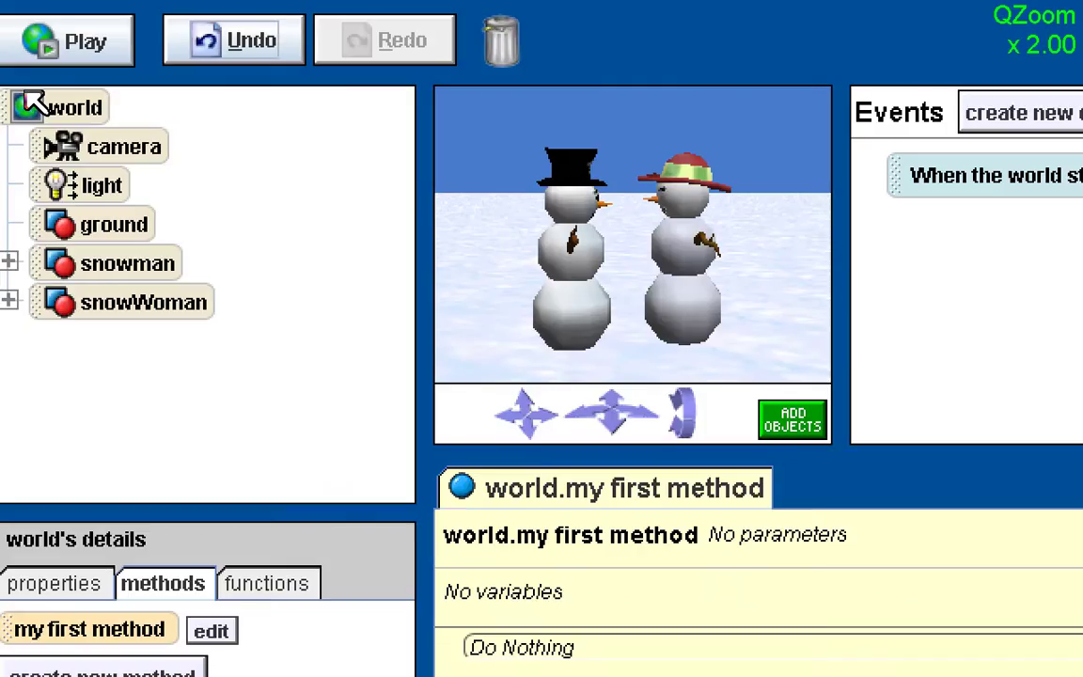